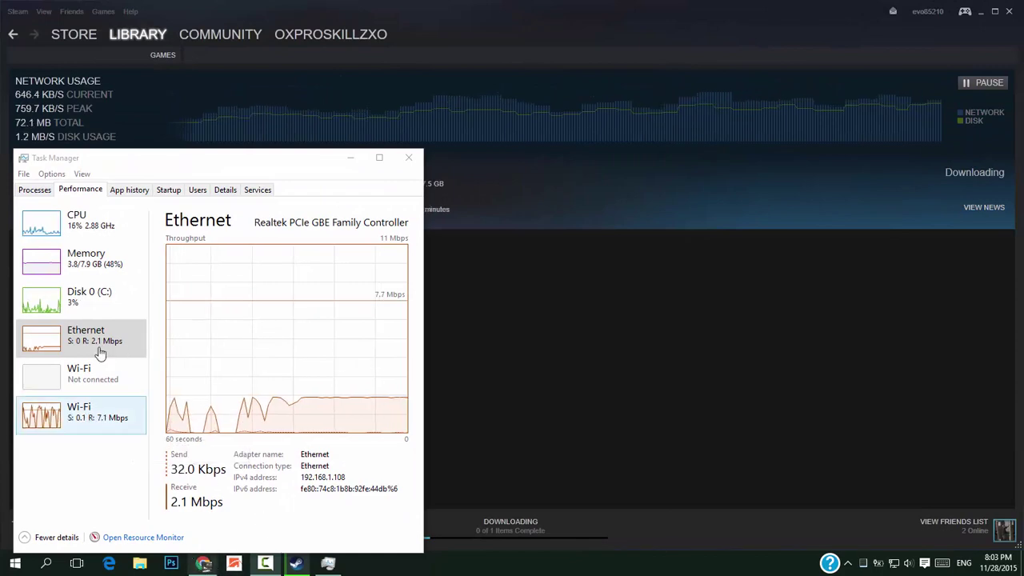
- Switch to Chrome, close the tab with the Autodesk YouTube video, and minimize the browser
{"action": "left_click", "coordinate": [203, 563]}
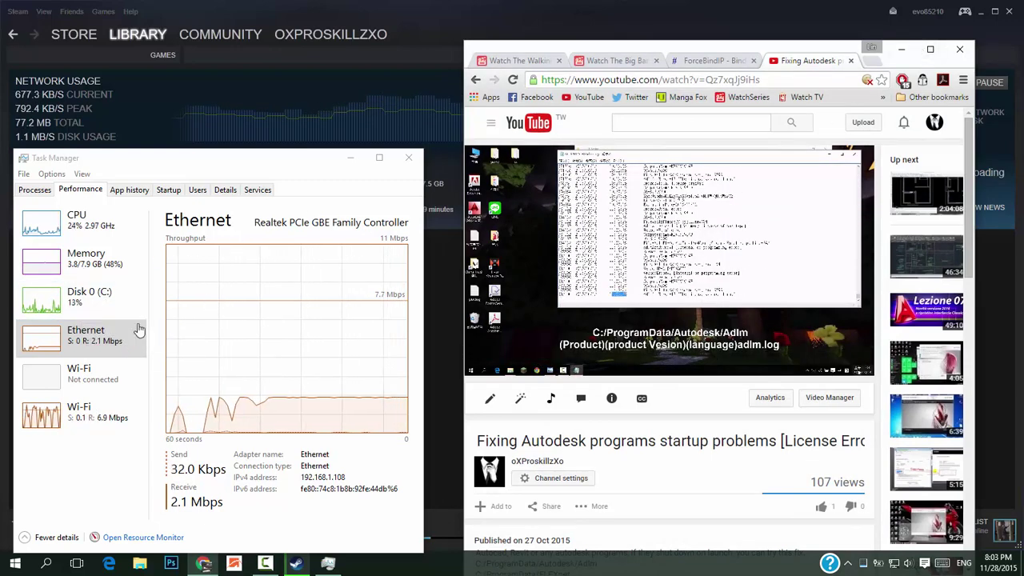
{"action": "left_click", "coordinate": [850, 61]}
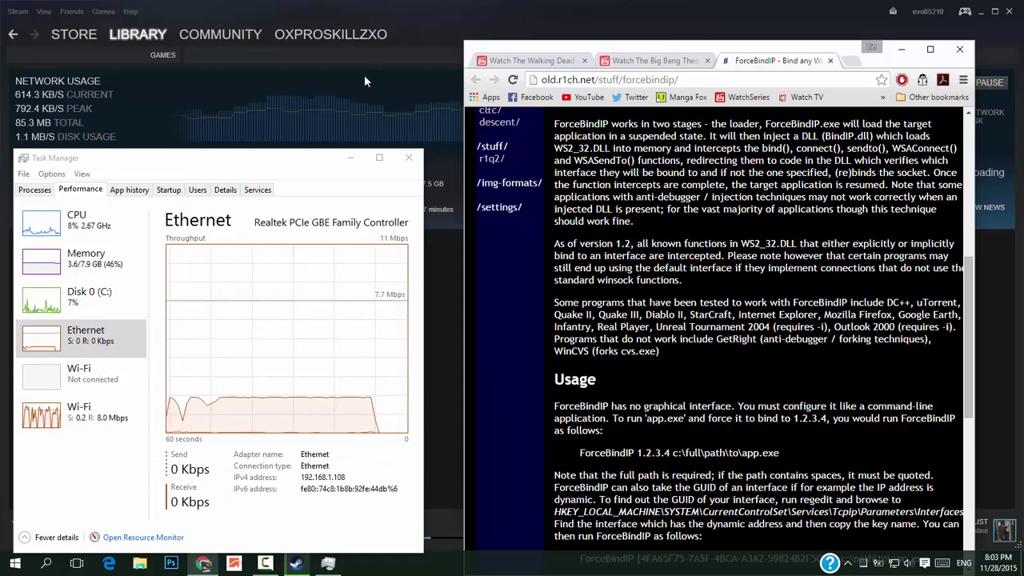
{"action": "left_click", "coordinate": [901, 49]}
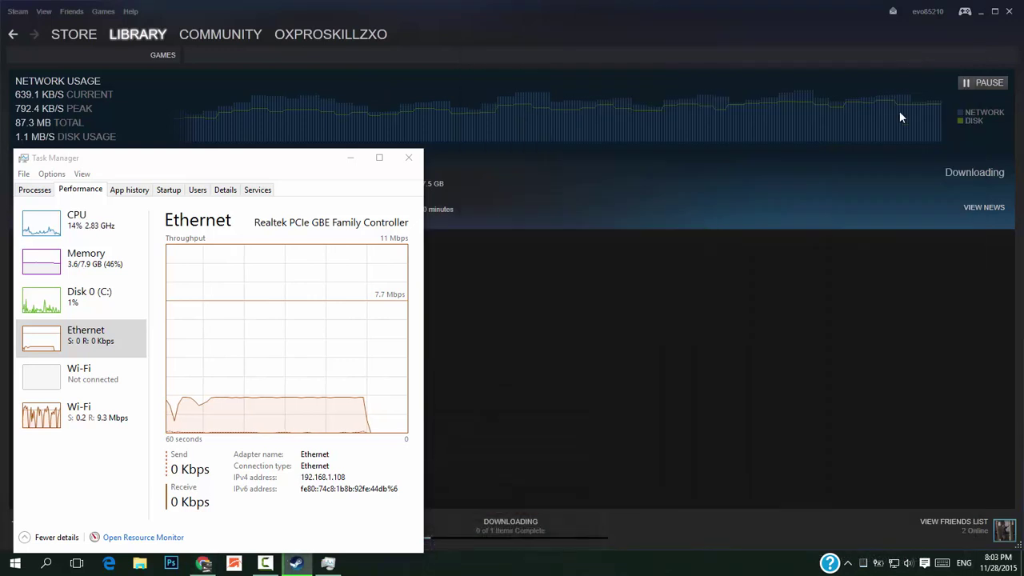
- Exit Steam completely so that its running download stops
{"action": "left_click", "coordinate": [850, 564]}
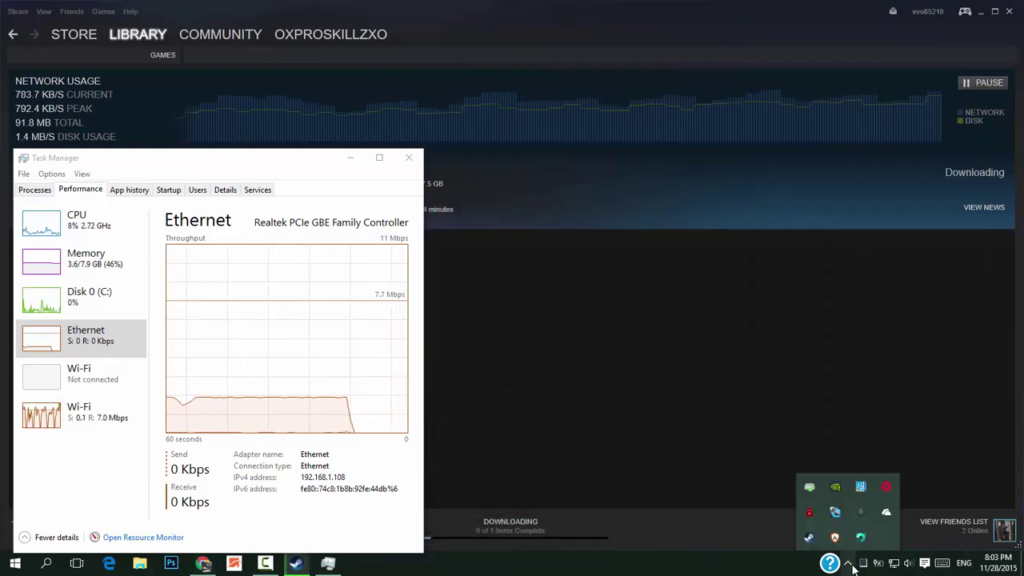
{"action": "right_click", "coordinate": [808, 536]}
{"action": "left_click", "coordinate": [823, 530]}
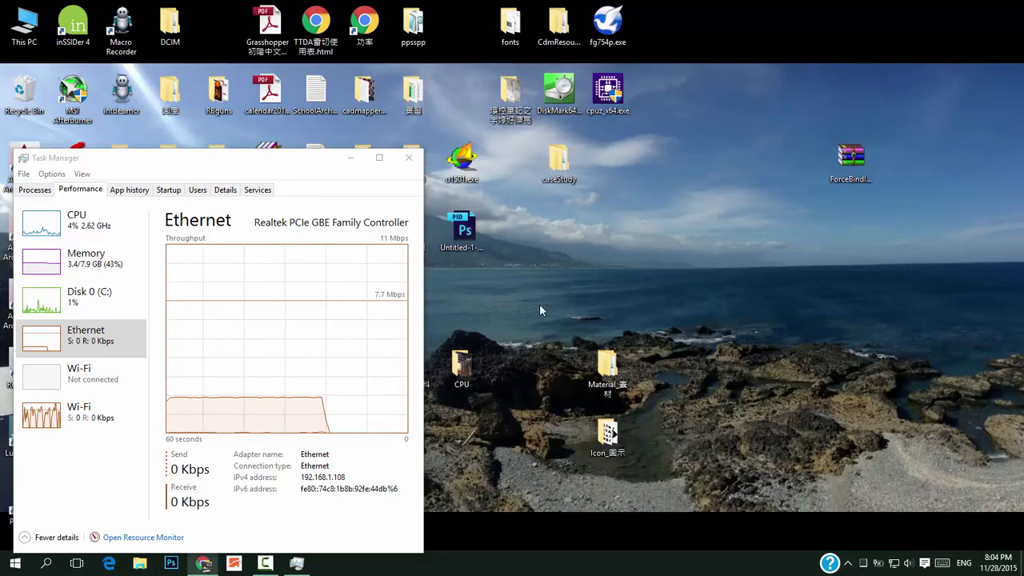
- Move the Task Manager window to the middle of the desktop and relaunch Steam
{"action": "left_click_drag", "start_coordinate": [222, 164], "coordinate": [555, 131]}
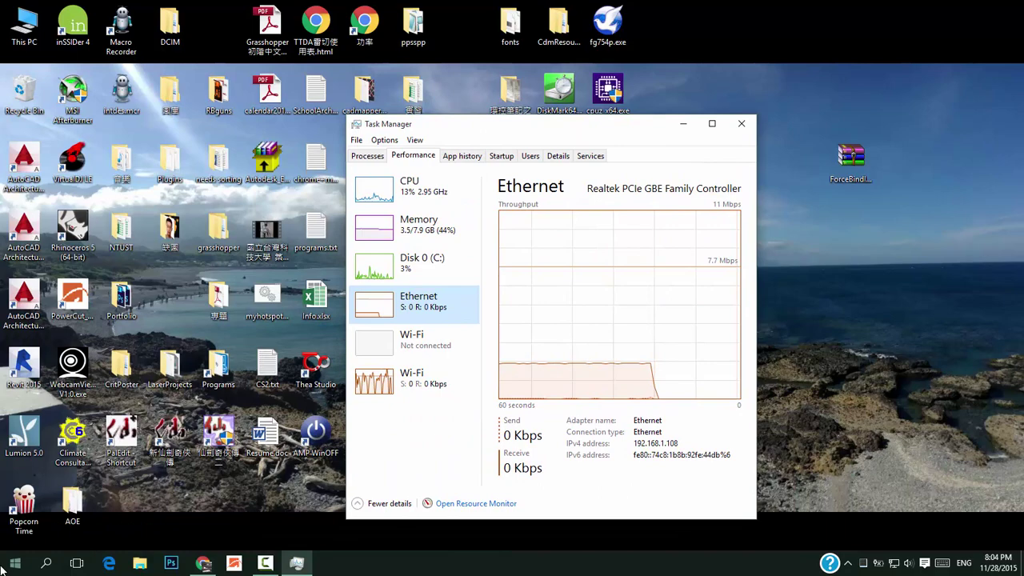
{"action": "key", "text": "super"}
{"action": "key", "text": "super"}
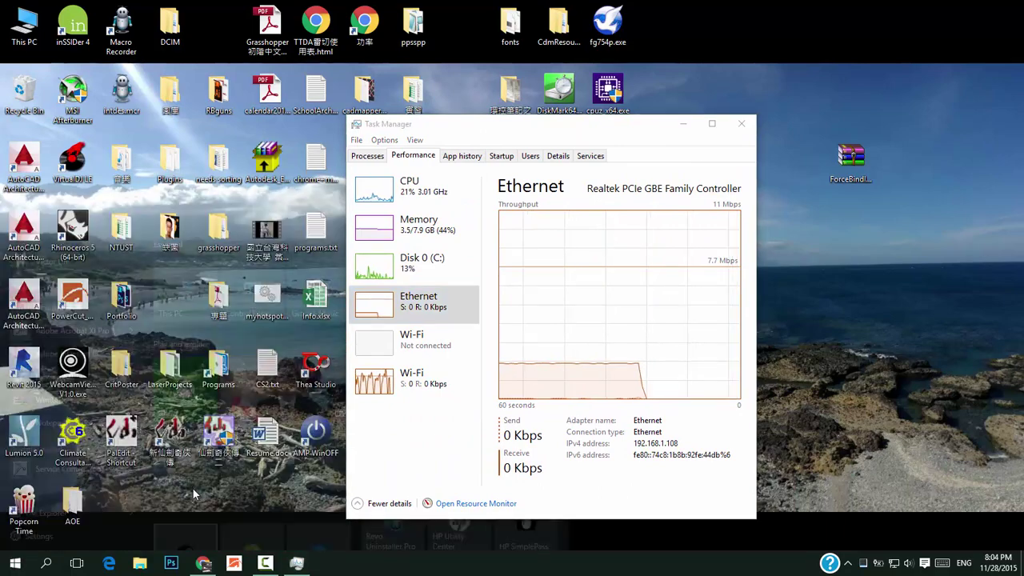
- Switch to Chrome, reopen the recently closed YouTube video tab, and move Task Manager clear of the browser window
{"action": "left_click", "coordinate": [205, 562]}
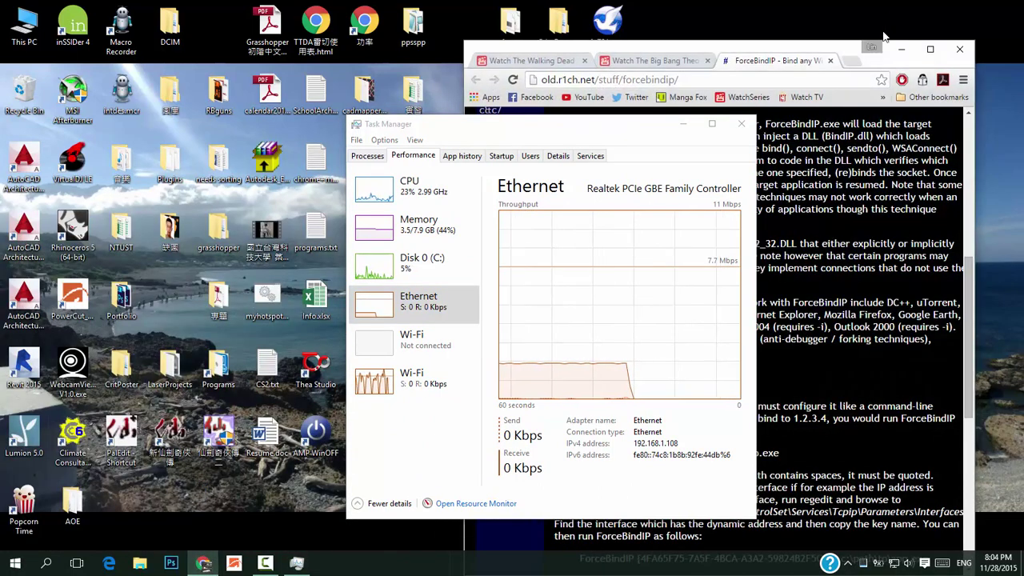
{"action": "left_click", "coordinate": [963, 79]}
{"action": "mouse_move", "coordinate": [861, 149]}
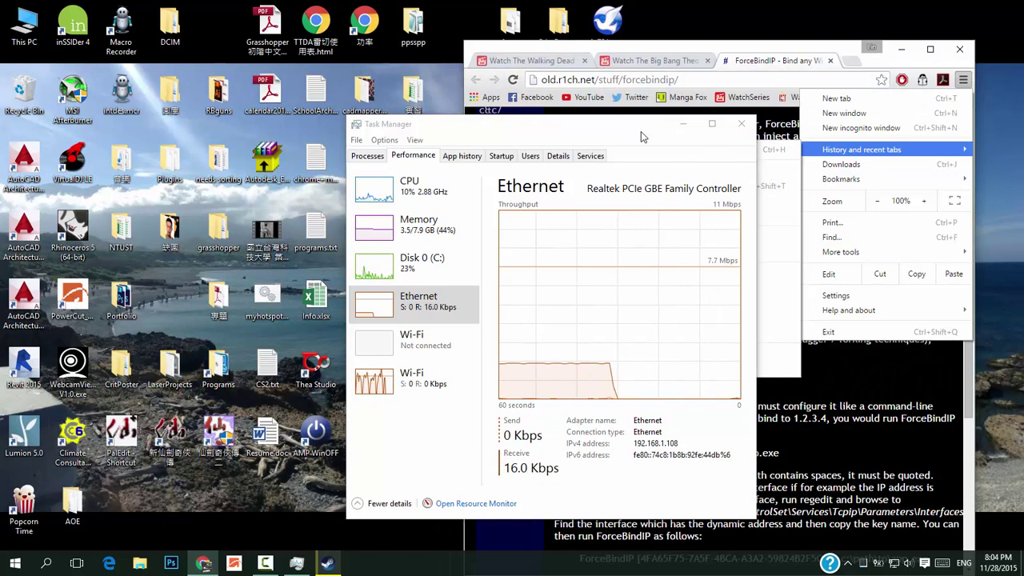
{"action": "left_click_drag", "start_coordinate": [640, 137], "coordinate": [300, 152]}
{"action": "left_click", "coordinate": [963, 79]}
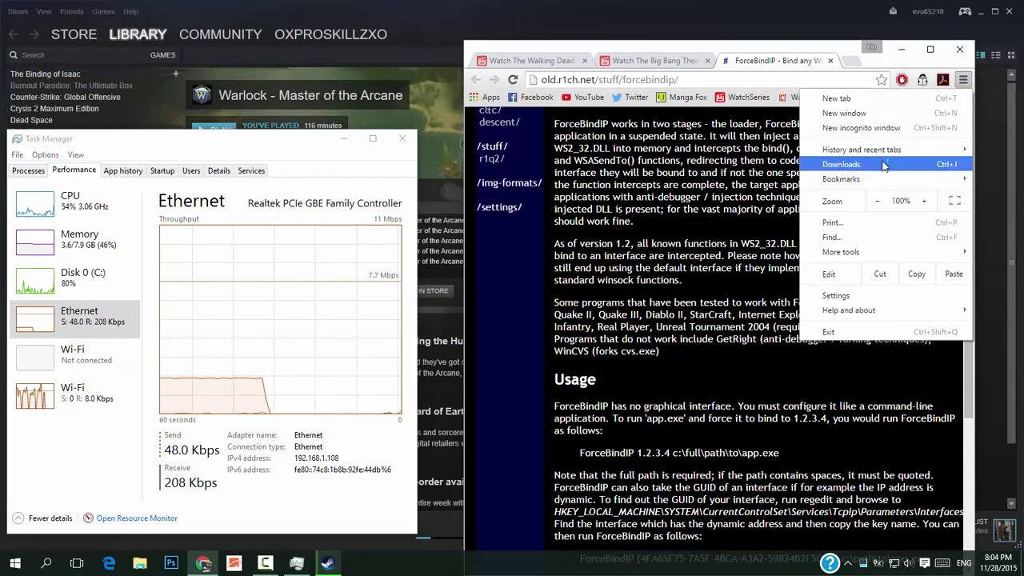
{"action": "mouse_move", "coordinate": [861, 150]}
{"action": "left_click", "coordinate": [679, 189]}
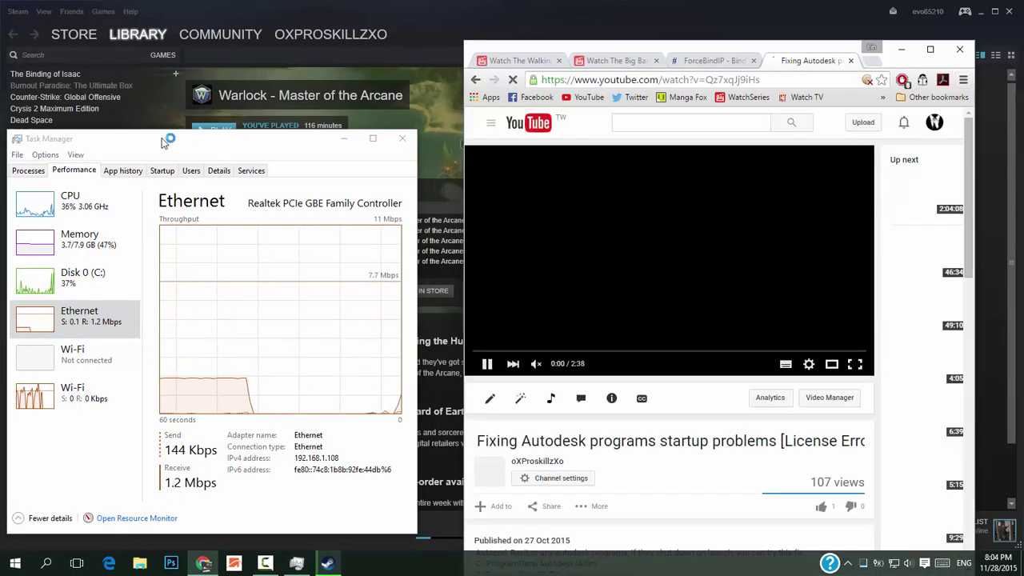
- Bring Steam forward and show its downloads page beside Task Manager
{"action": "left_click", "coordinate": [251, 64]}
{"action": "left_click", "coordinate": [511, 523]}
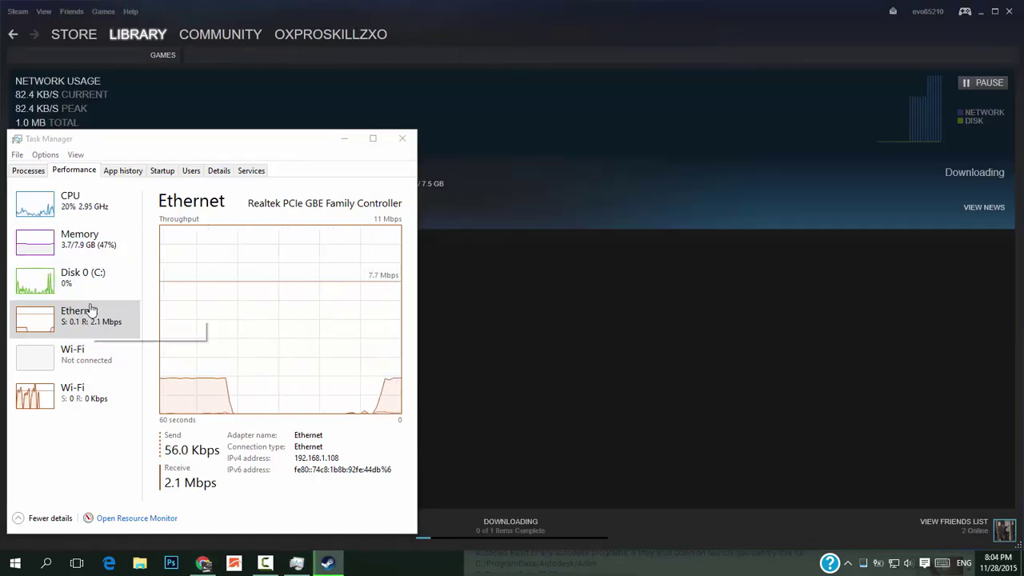
- Switch back to Chrome, set the YouTube video's quality to an HD option, and reload the page
{"action": "left_click", "coordinate": [203, 563]}
{"action": "left_click", "coordinate": [809, 364]}
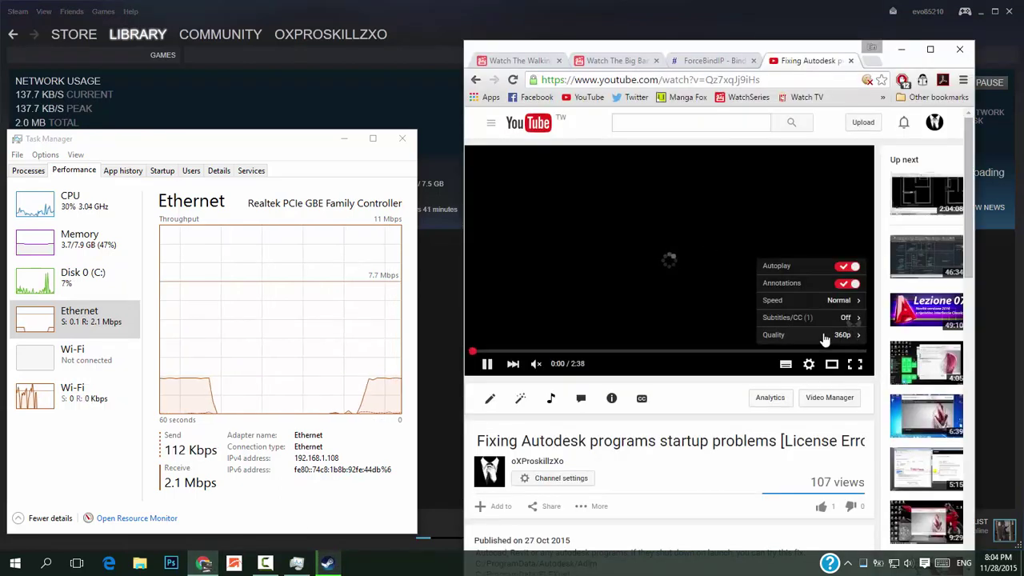
{"action": "left_click", "coordinate": [824, 334]}
{"action": "left_click", "coordinate": [840, 248]}
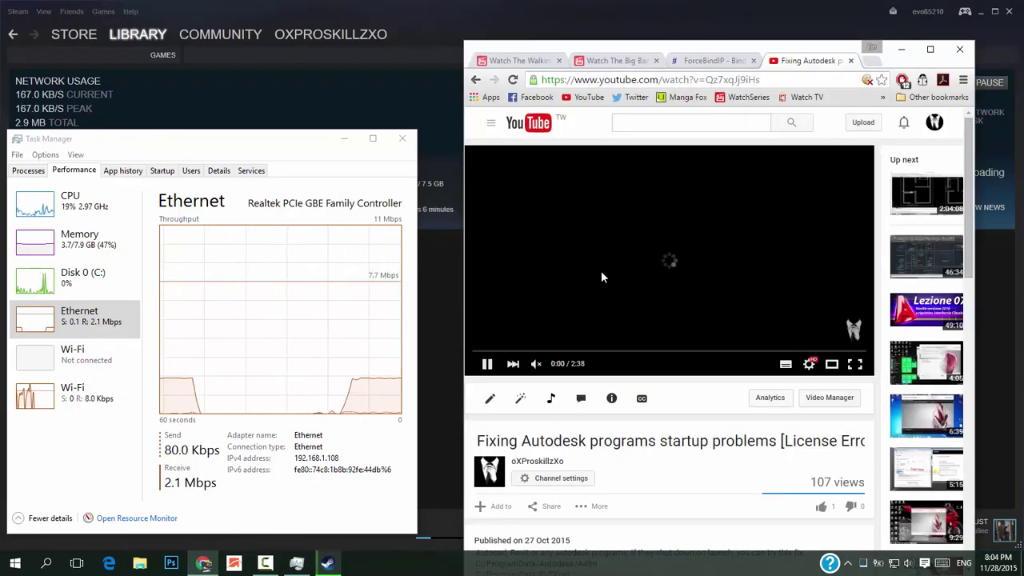
{"action": "key", "text": "F5"}
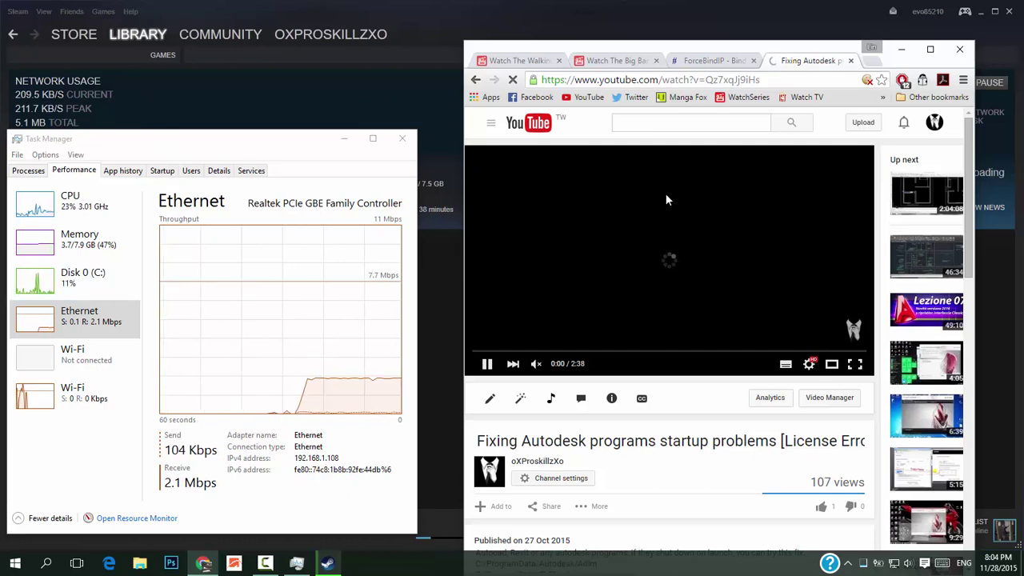
- Show the connected Wi-Fi adapter's throughput graph in Task Manager and exit Steam
{"action": "left_click", "coordinate": [16, 406]}
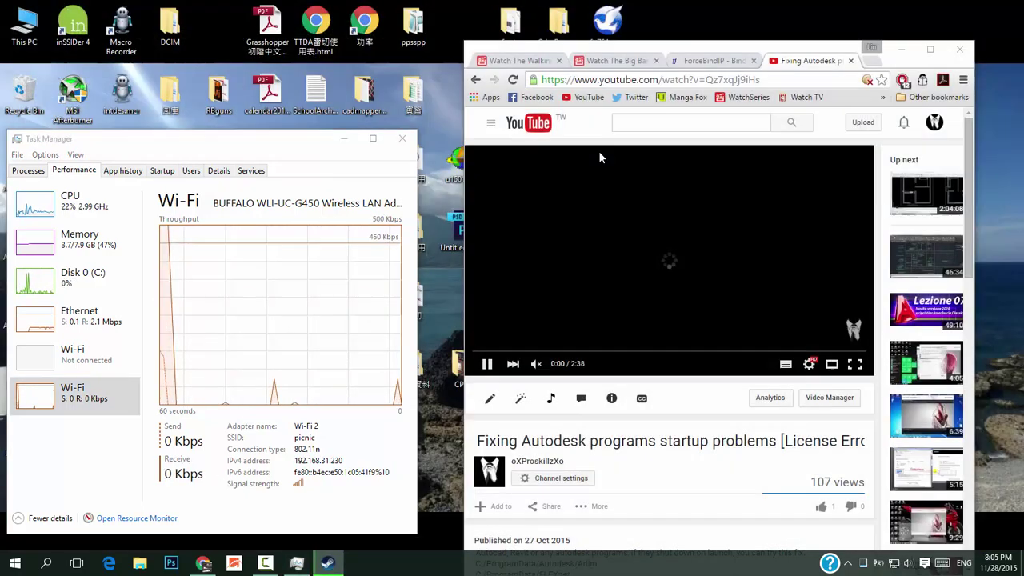
{"action": "left_click", "coordinate": [848, 563]}
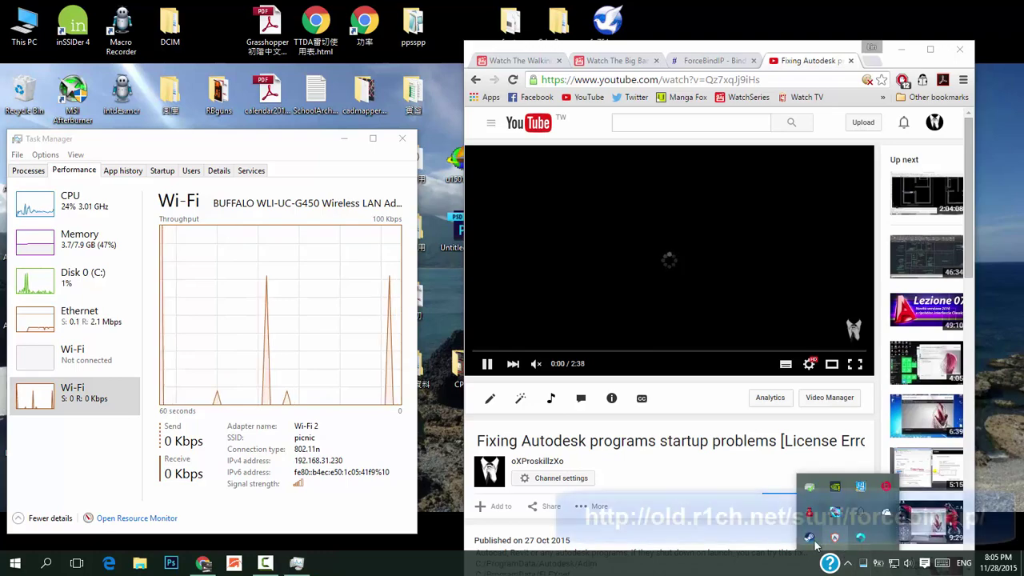
{"action": "right_click", "coordinate": [807, 485]}
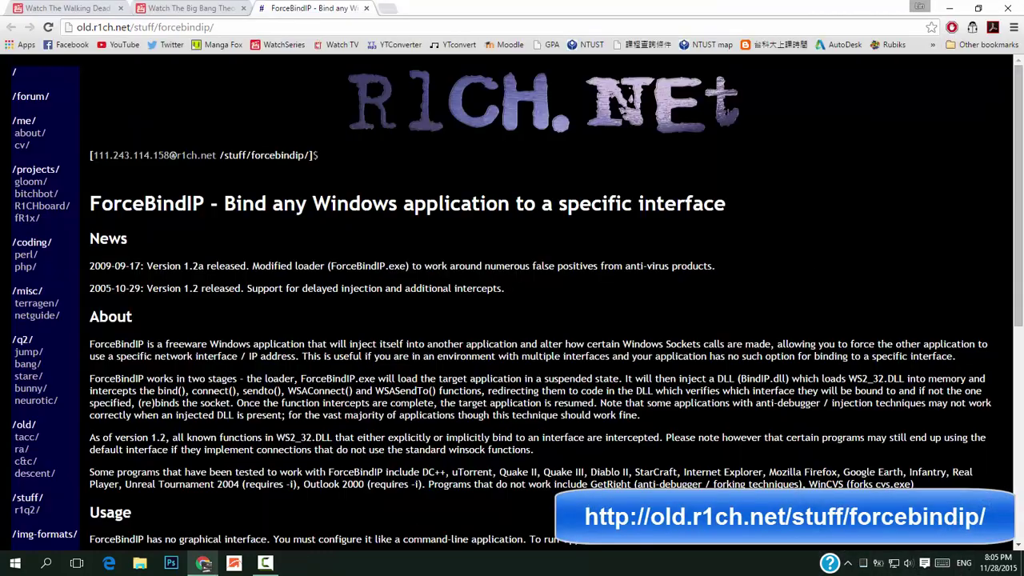
- Locate the ForceBindIP-1.2a.zip download on the web page, then open the saved archive from the desktop and place its window aside
{"action": "scroll", "coordinate": [512, 288], "scroll_direction": "down", "scroll_amount": 5}
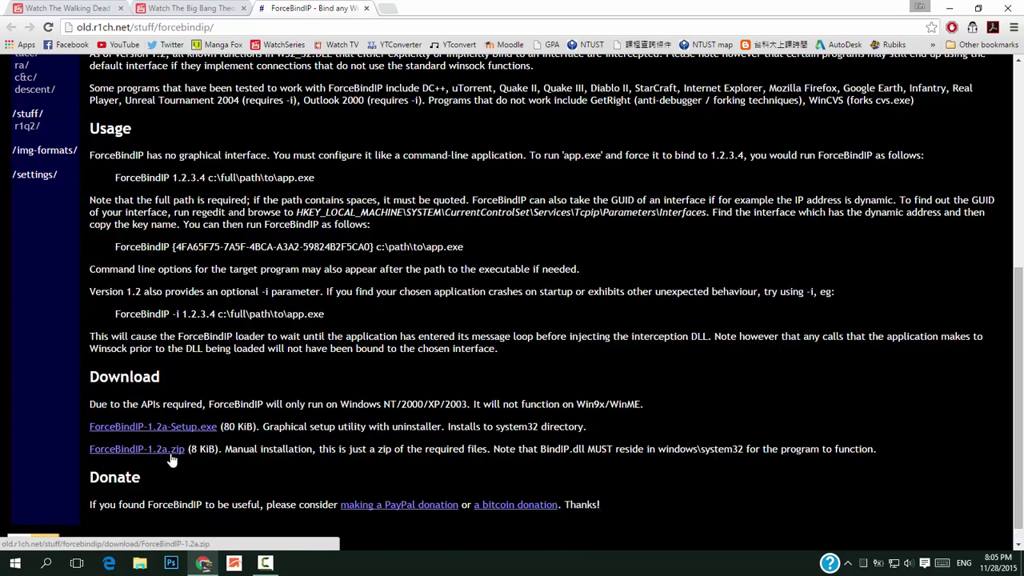
{"action": "left_click", "coordinate": [948, 8]}
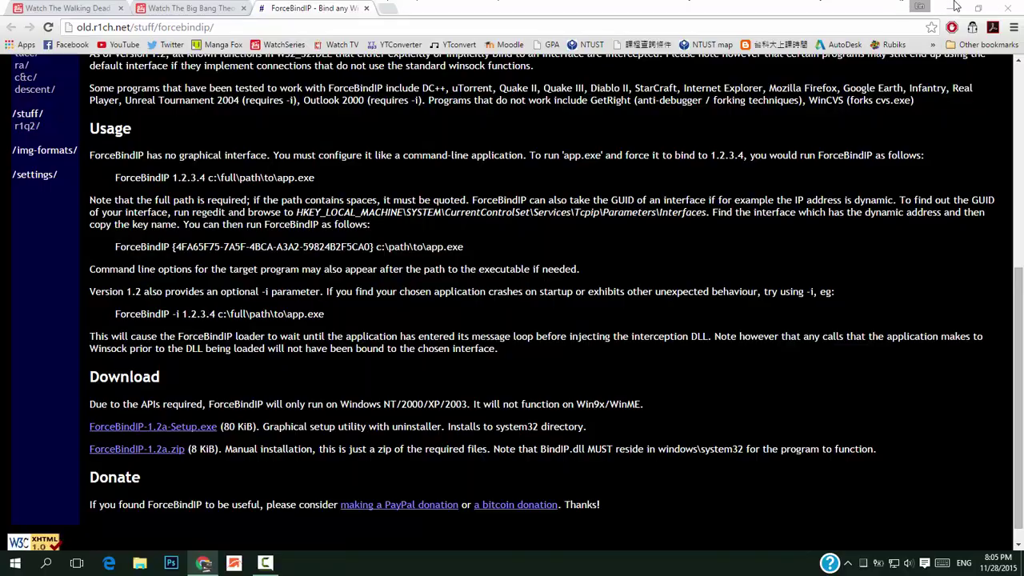
{"action": "double_click", "coordinate": [852, 164]}
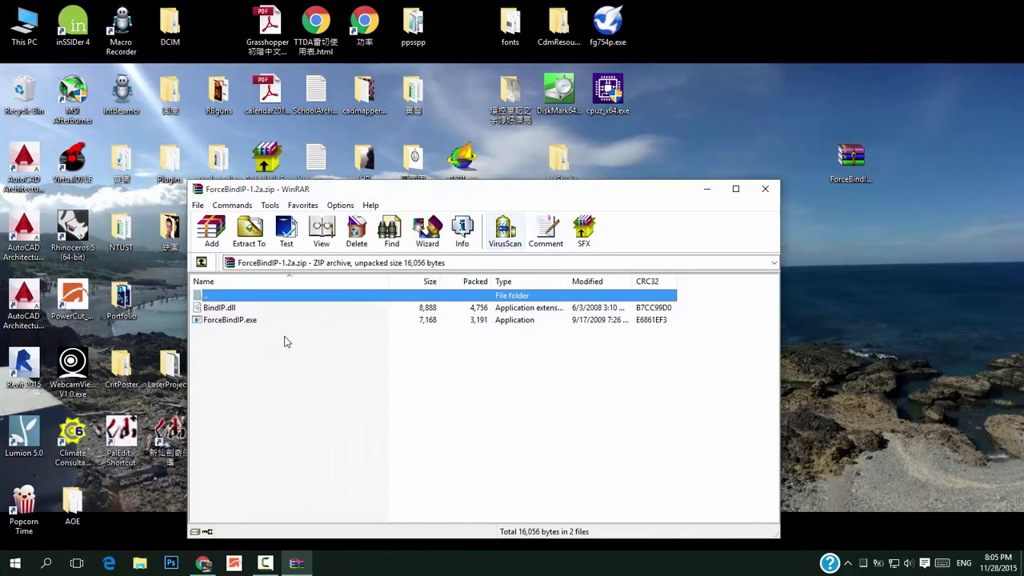
{"action": "left_click_drag", "start_coordinate": [390, 193], "coordinate": [894, 176]}
- Open the C:\Windows\System32 folder in File Explorer
{"action": "double_click", "coordinate": [22, 28]}
{"action": "double_click", "coordinate": [228, 441]}
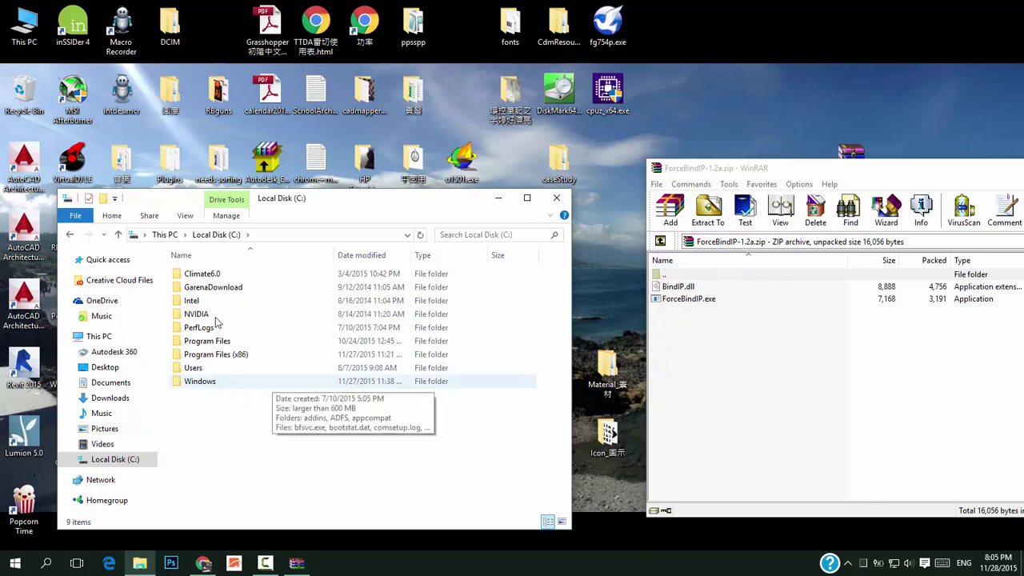
{"action": "left_click", "coordinate": [208, 384]}
{"action": "double_click", "coordinate": [208, 384]}
{"action": "scroll", "coordinate": [223, 375], "scroll_direction": "down", "scroll_amount": 3}
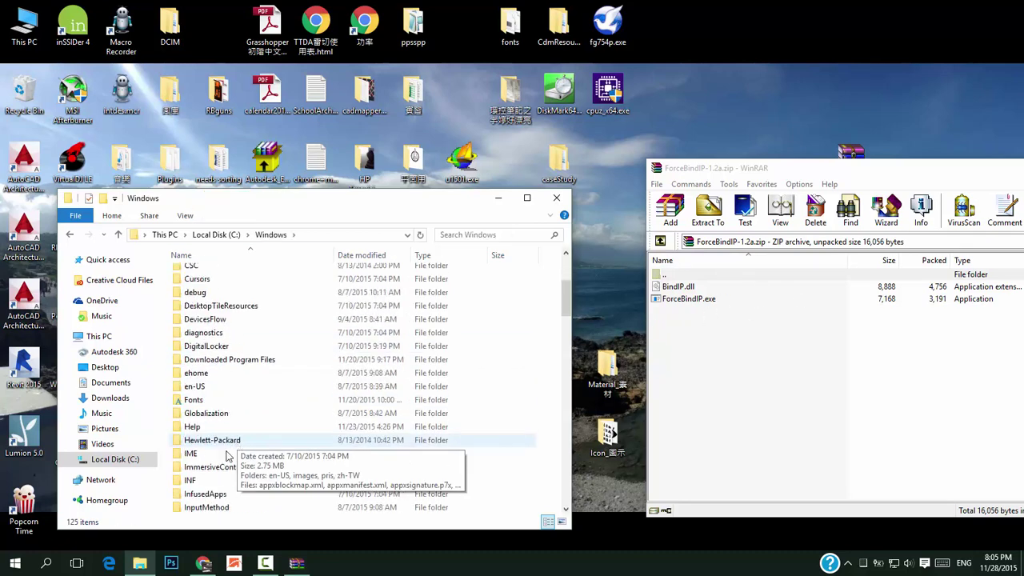
{"action": "type", "text": "sys"}
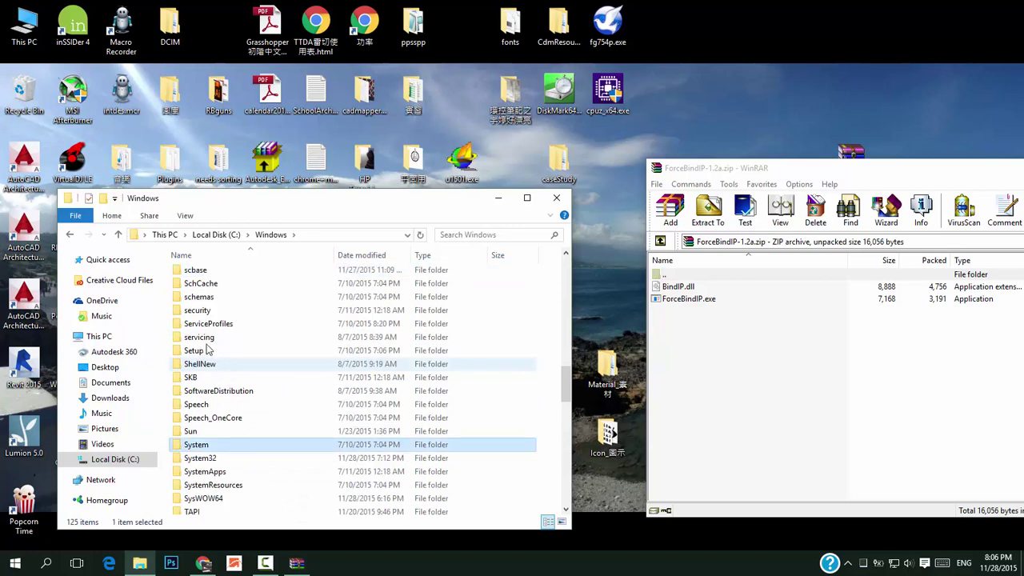
{"action": "double_click", "coordinate": [204, 458]}
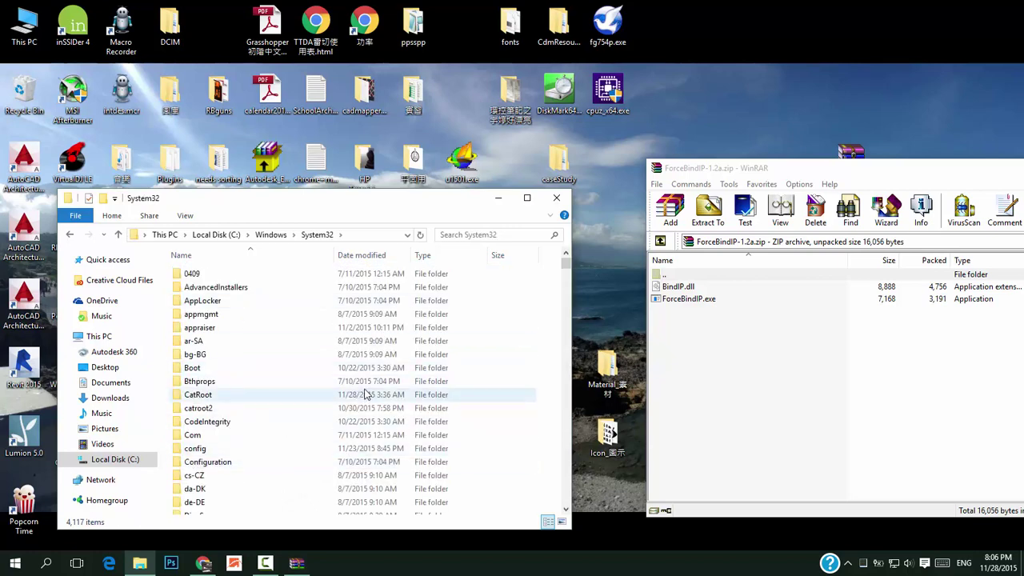
- Return to the Windows folder and open SysWOW64
{"action": "left_click", "coordinate": [70, 235]}
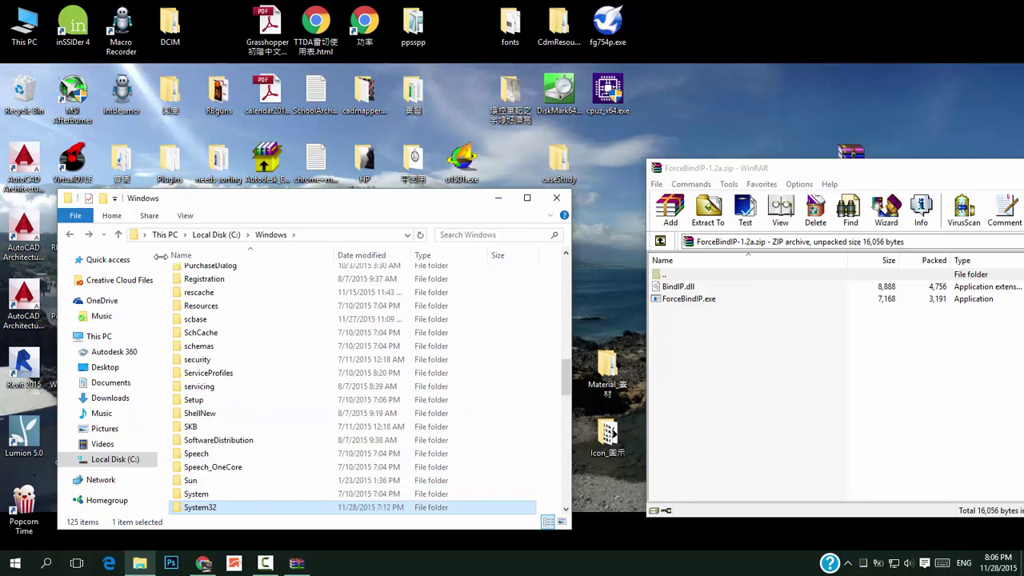
{"action": "scroll", "coordinate": [324, 415], "scroll_direction": "down", "scroll_amount": 2}
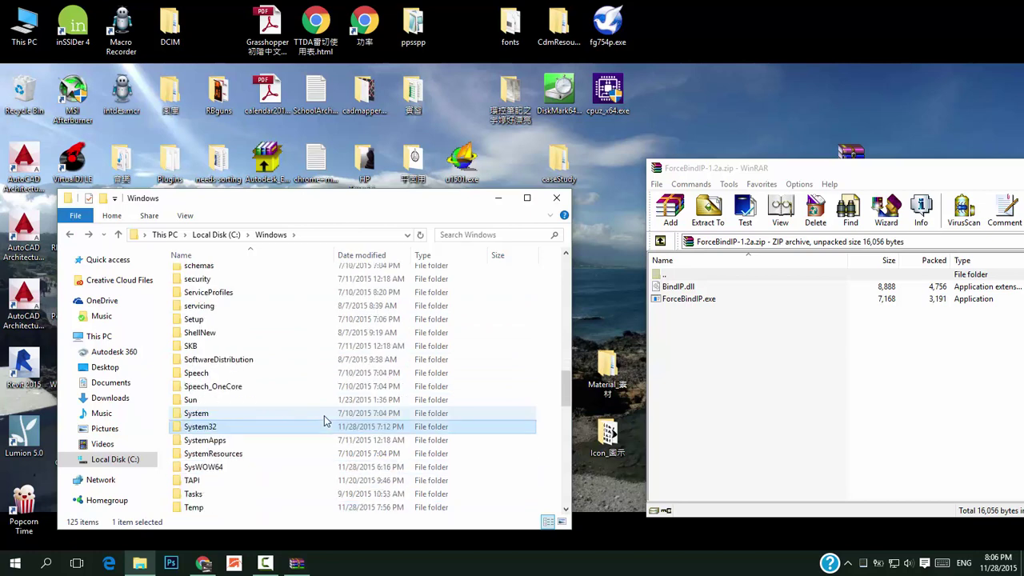
{"action": "left_click", "coordinate": [187, 470]}
{"action": "double_click", "coordinate": [234, 471]}
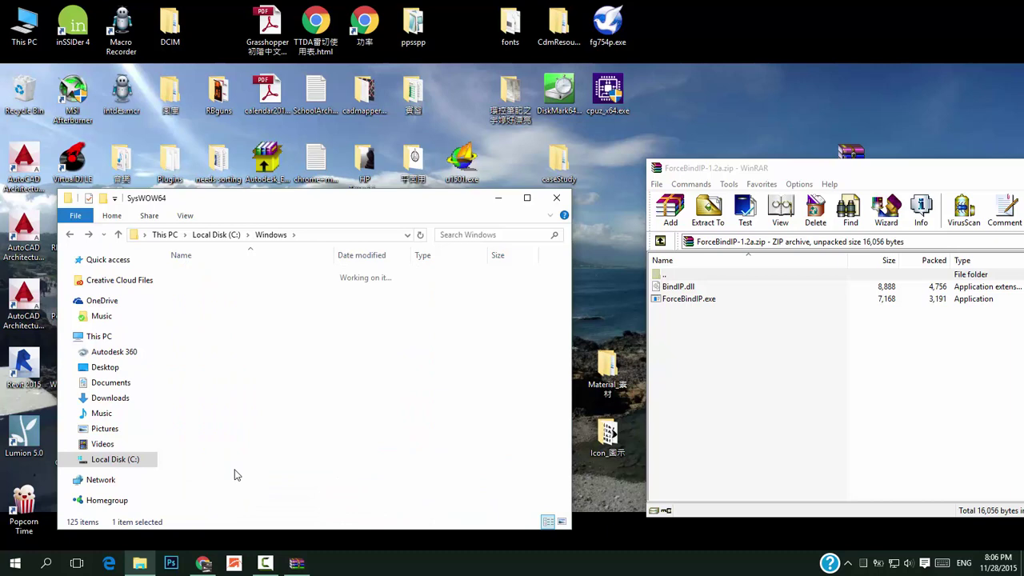
- Locate BindIP.dll and ForceBindIP.exe in SysWOW64, then close the folder and archive windows
{"action": "type", "text": "bindip"}
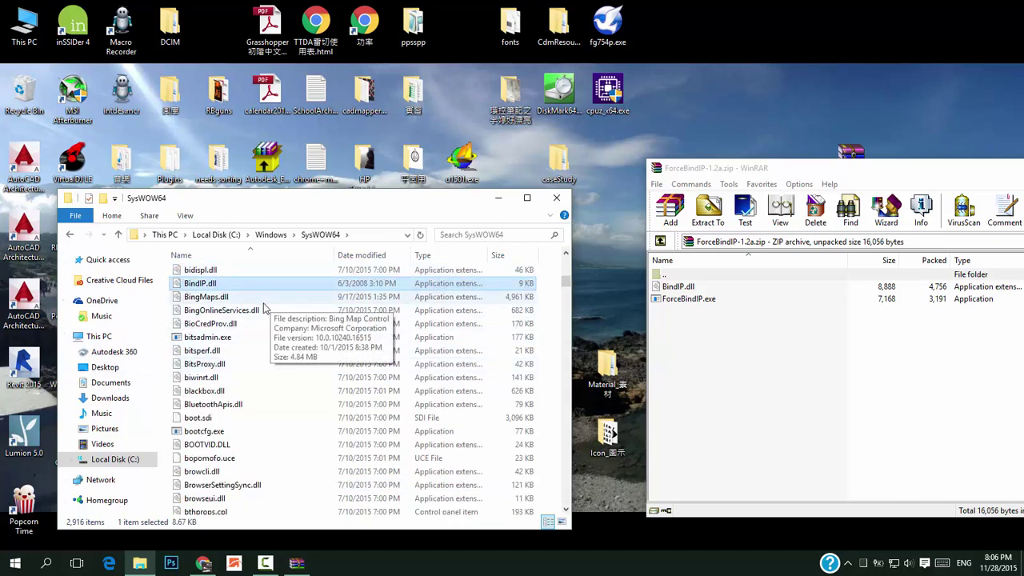
{"action": "type", "text": "forcebindip"}
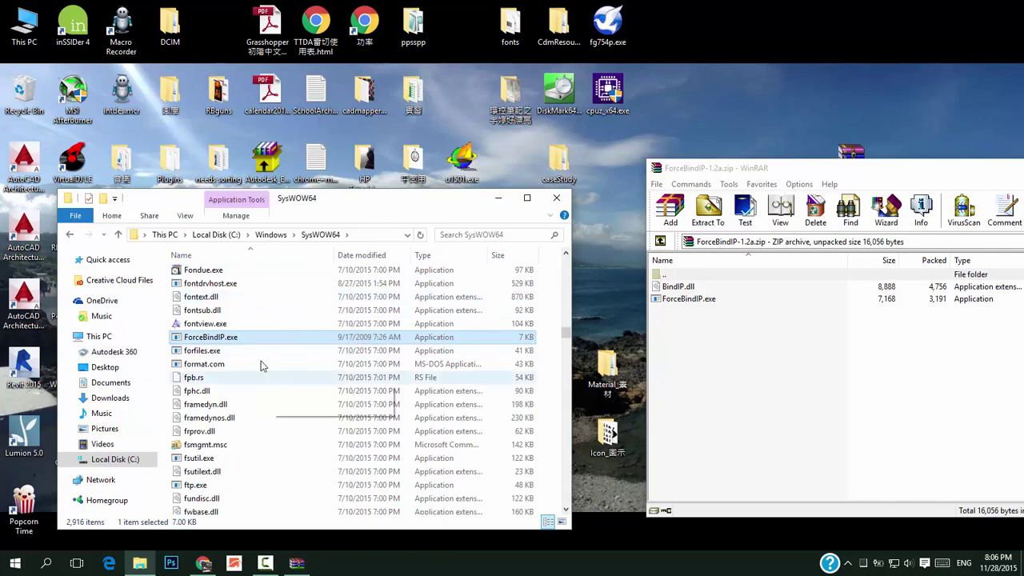
{"action": "left_click", "coordinate": [557, 198]}
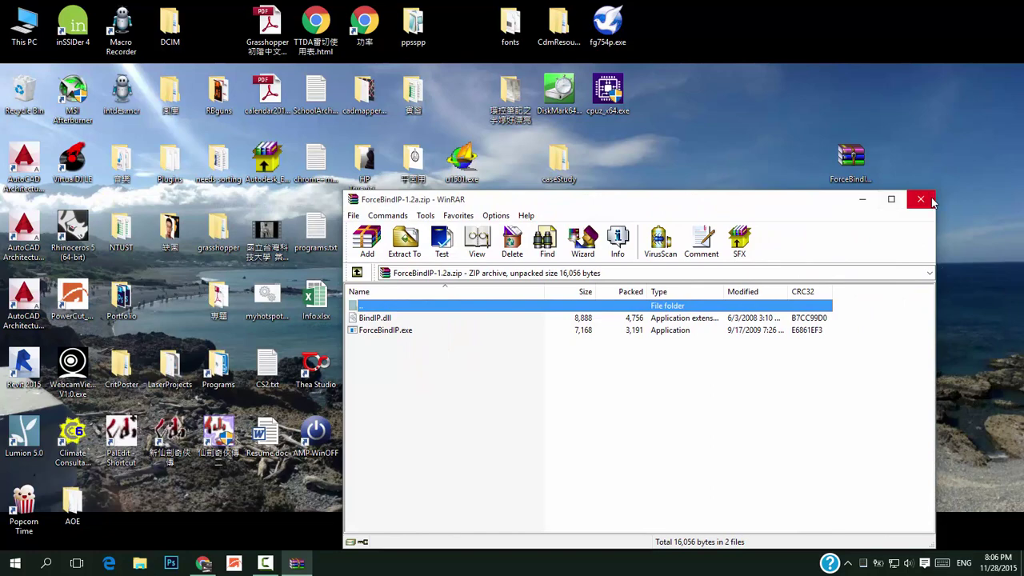
{"action": "left_click", "coordinate": [919, 199]}
- Open an administrator Command Prompt and start the command with "ForceBindIP.exe -i"
{"action": "right_click", "coordinate": [15, 563]}
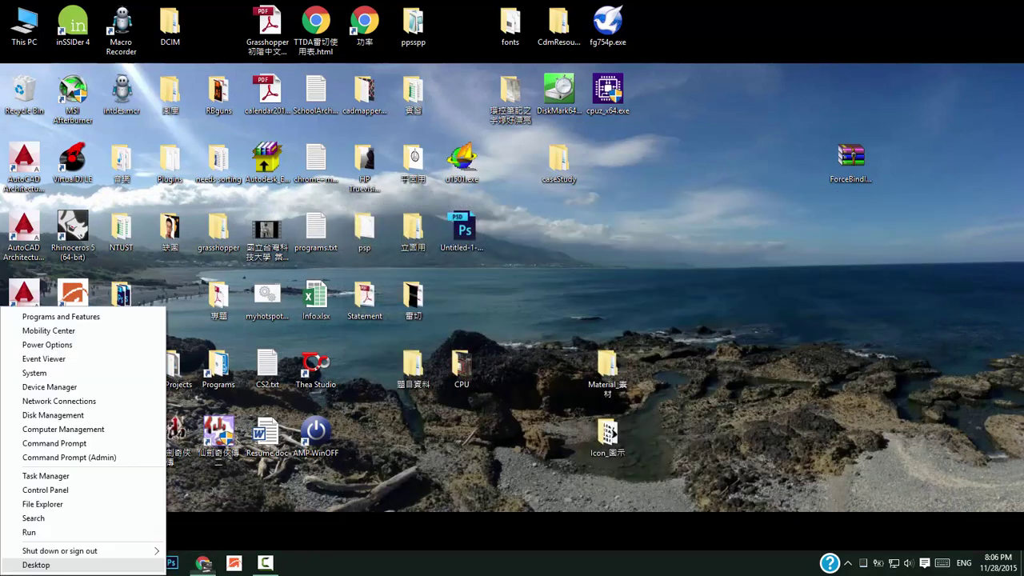
{"action": "left_click", "coordinate": [70, 457]}
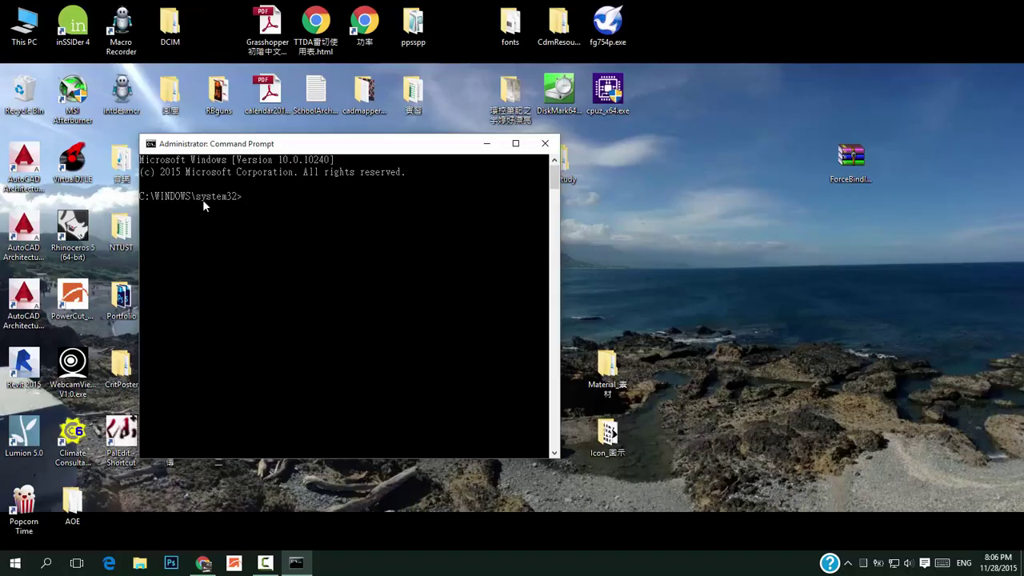
{"action": "type", "text": "ForceBind"}
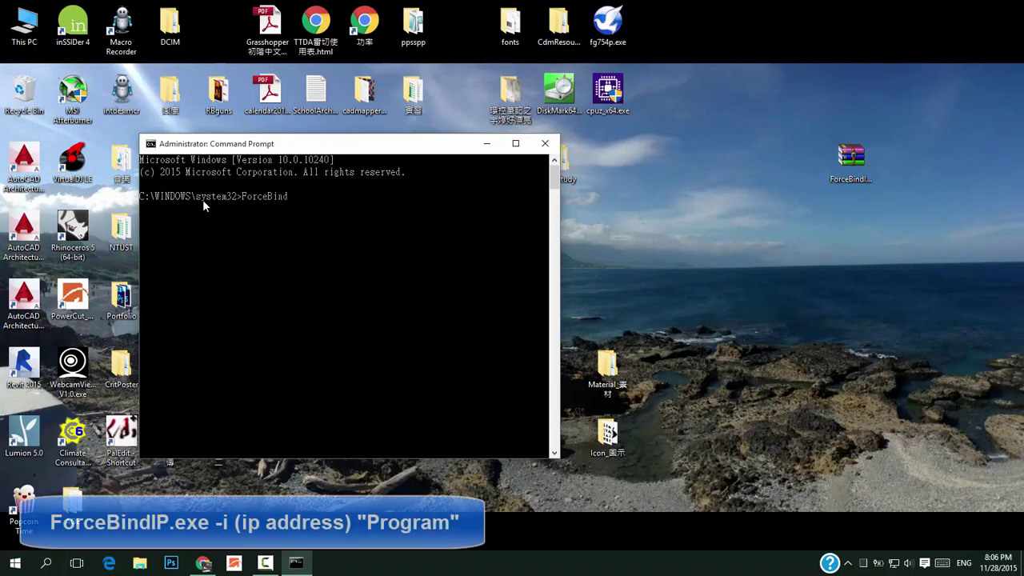
{"action": "type", "text": "IP.exe"}
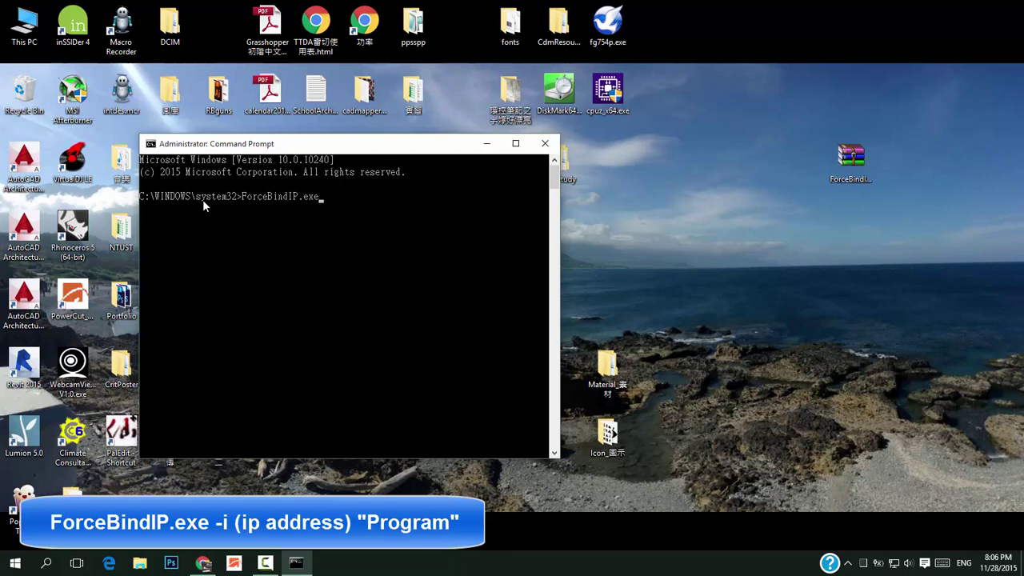
{"action": "type", "text": " -i"}
- Open Task Manager and check the IPv4 addresses of the Ethernet and connected Wi-Fi adapters
{"action": "right_click", "coordinate": [505, 563]}
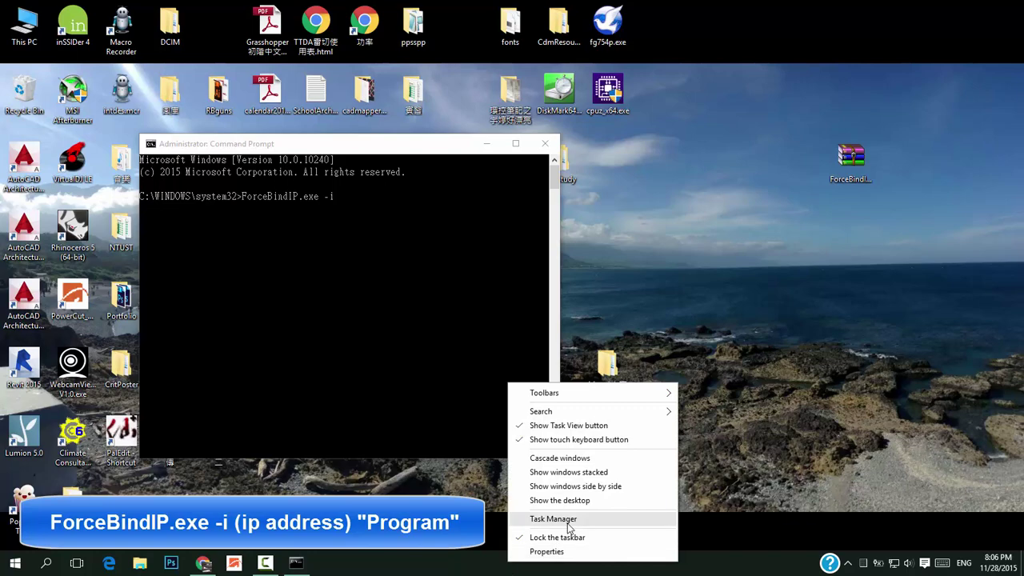
{"action": "left_click", "coordinate": [524, 518]}
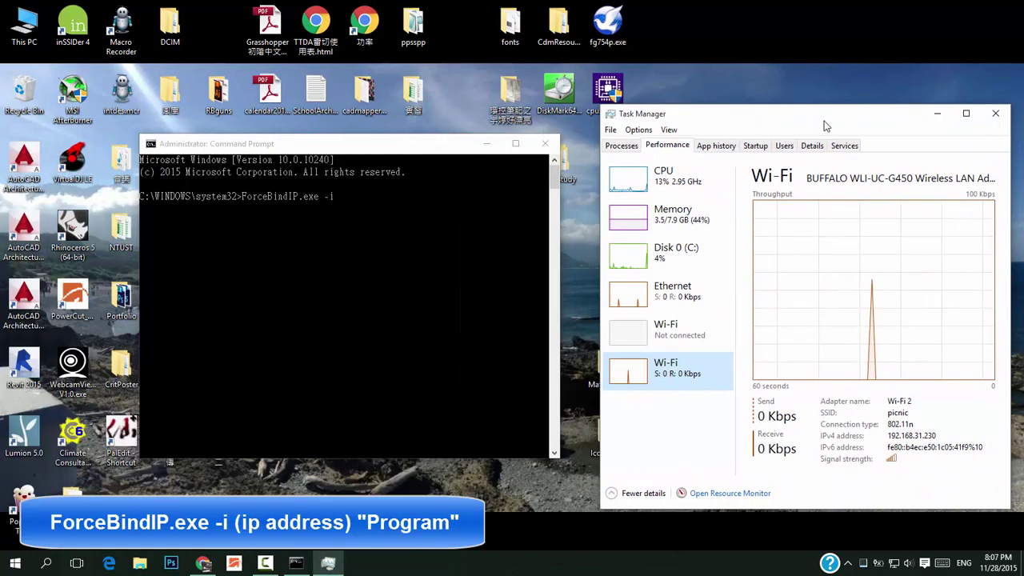
{"action": "left_click", "coordinate": [683, 308]}
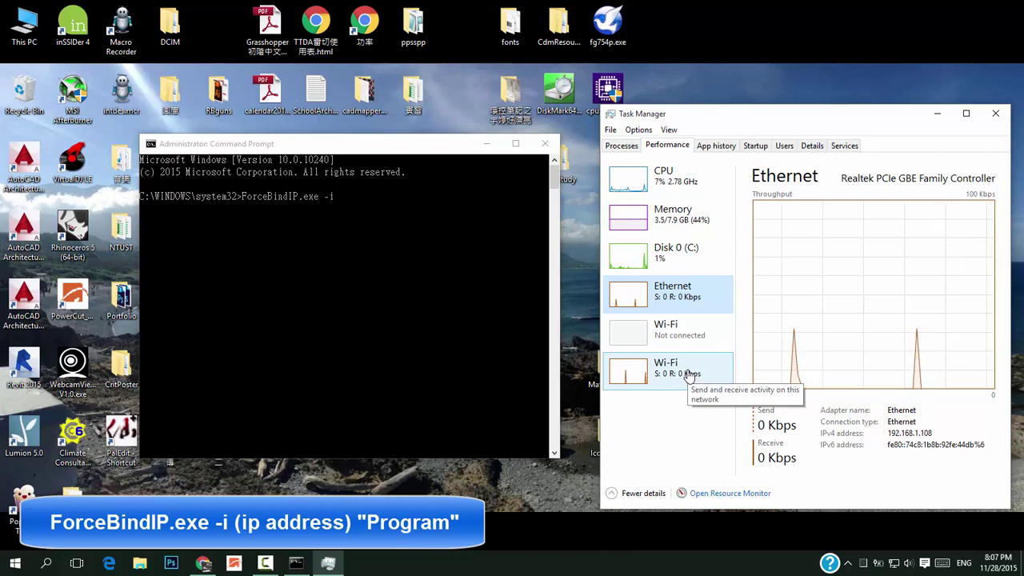
{"action": "left_click", "coordinate": [689, 375]}
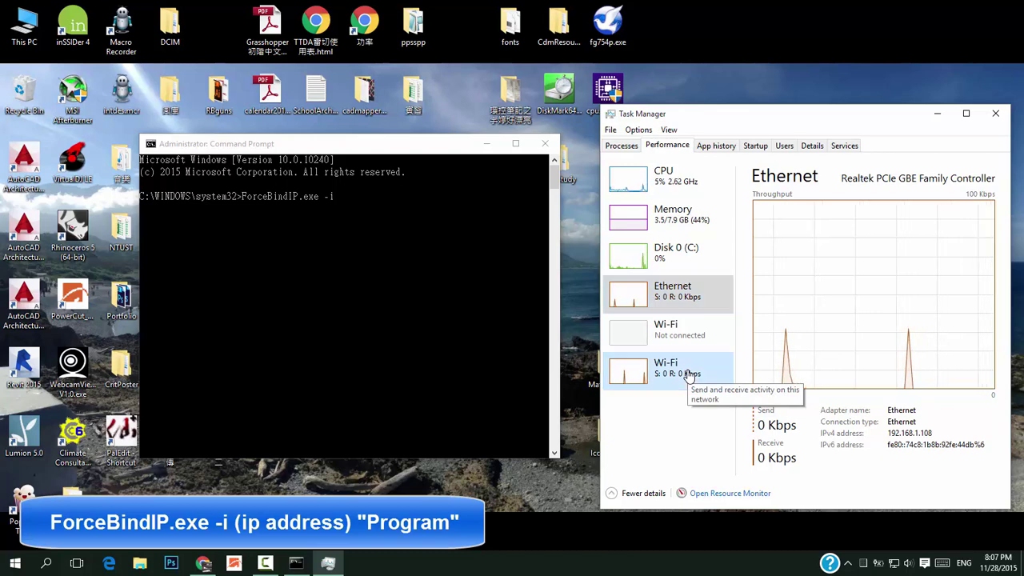
- Add the Wi-Fi adapter's address 192.168.31.230 and an opening quotation mark to the ForceBindIP command
{"action": "left_click", "coordinate": [373, 224]}
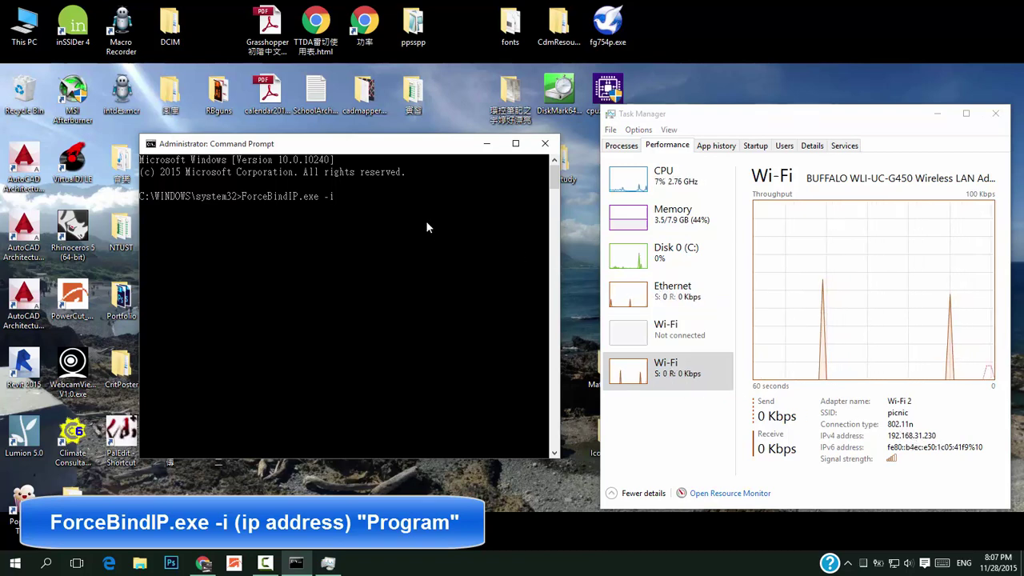
{"action": "type", "text": "192"}
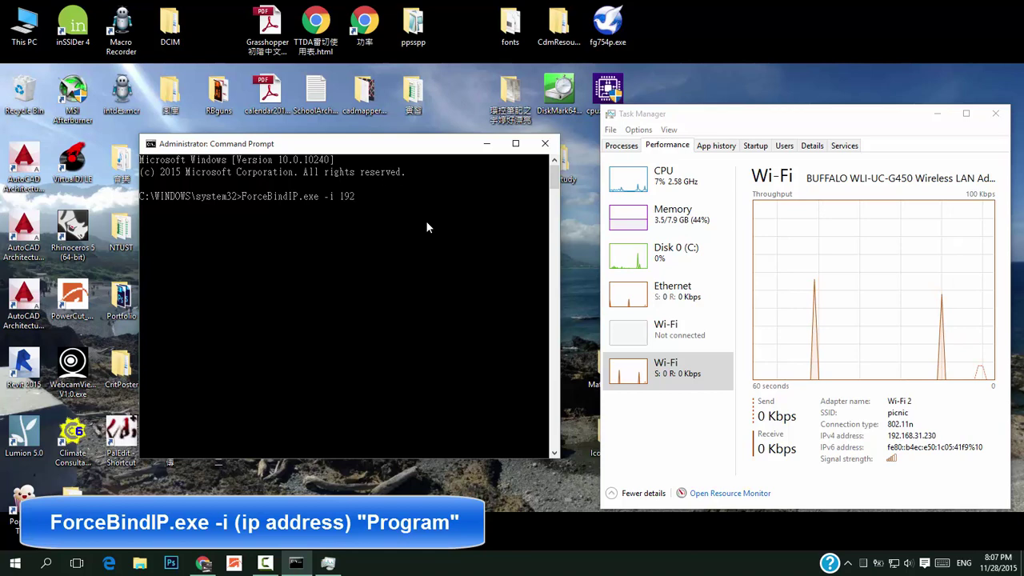
{"action": "type", "text": ".168.31.23"}
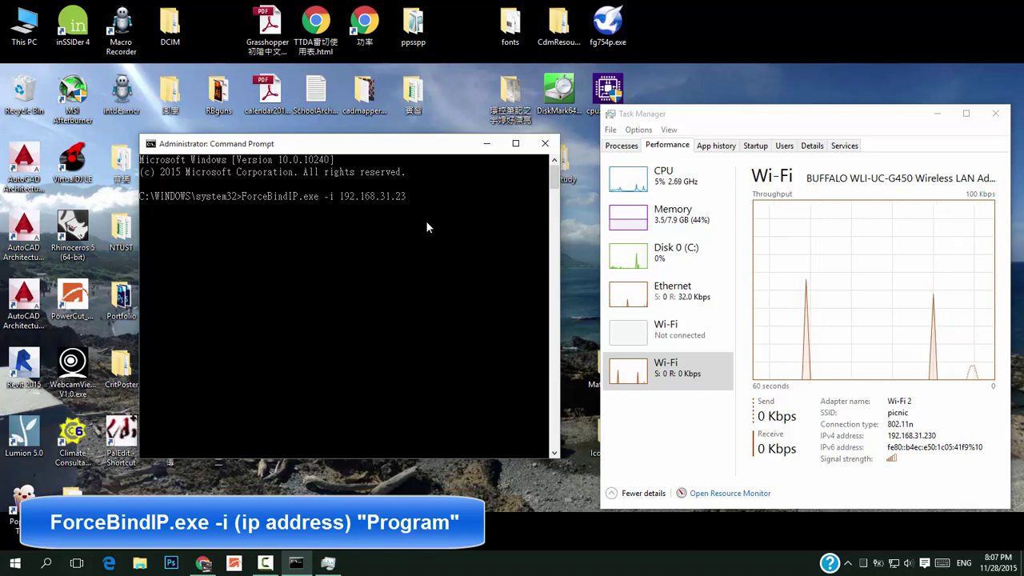
{"action": "type", "text": "0"}
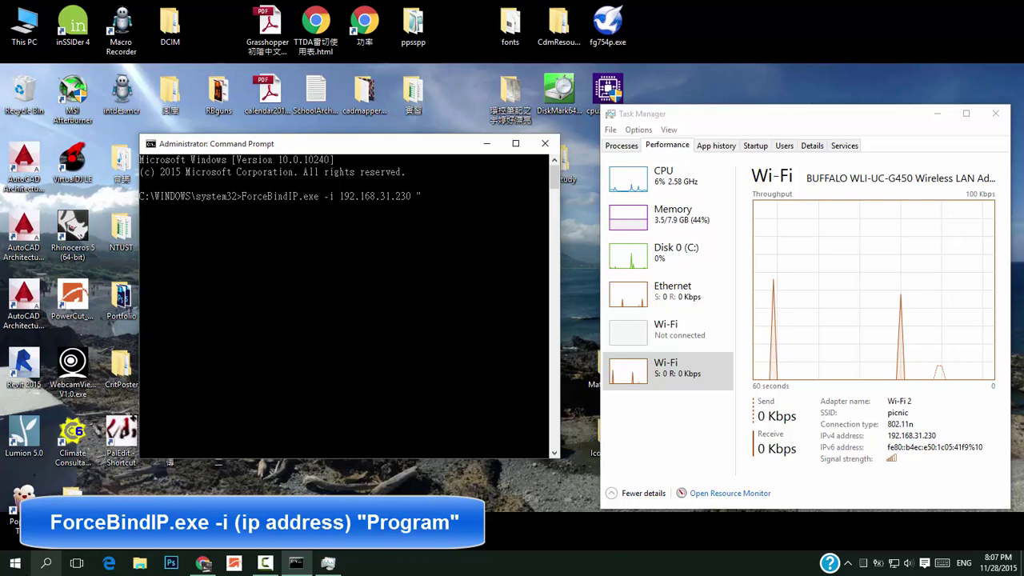
- Open the file location of Steam's Start menu entry and show the Steam shortcut's properties
{"action": "left_click", "coordinate": [15, 563]}
{"action": "right_click", "coordinate": [189, 496]}
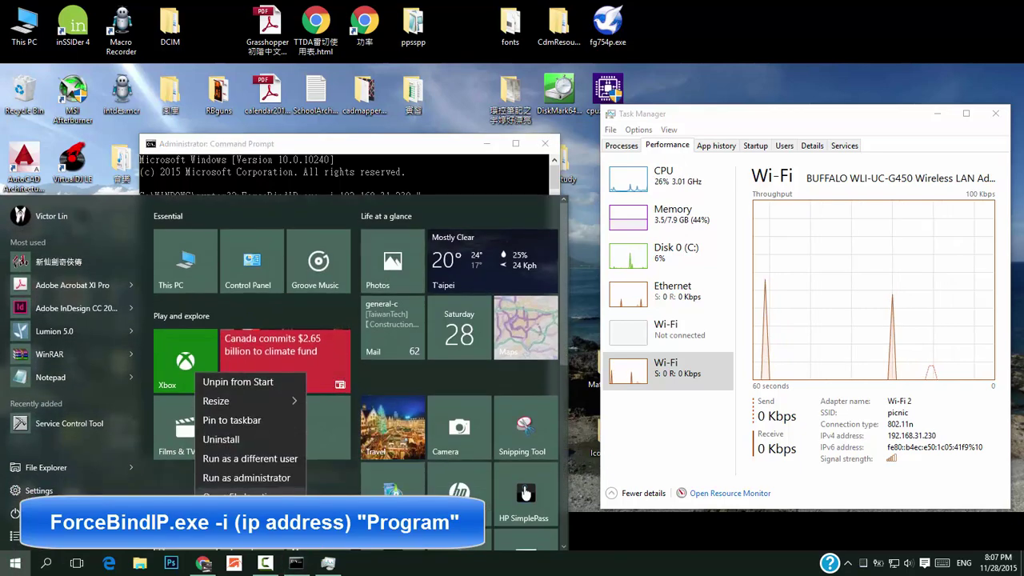
{"action": "left_click", "coordinate": [240, 489]}
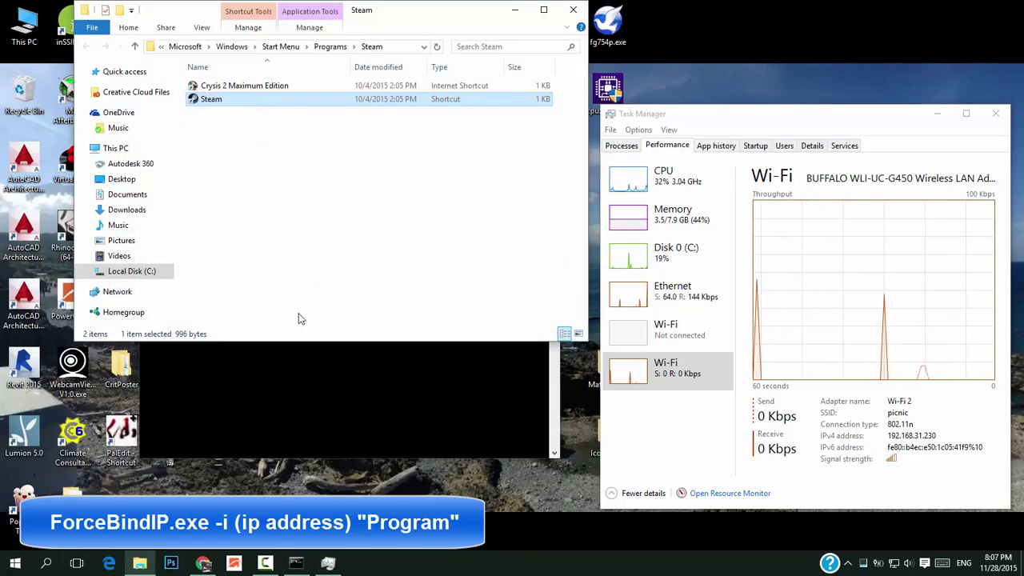
{"action": "key", "text": "shift+F10"}
{"action": "left_click", "coordinate": [296, 439]}
- Copy the full target path of the Steam shortcut, then close its properties and the folder window
{"action": "left_click", "coordinate": [432, 227]}
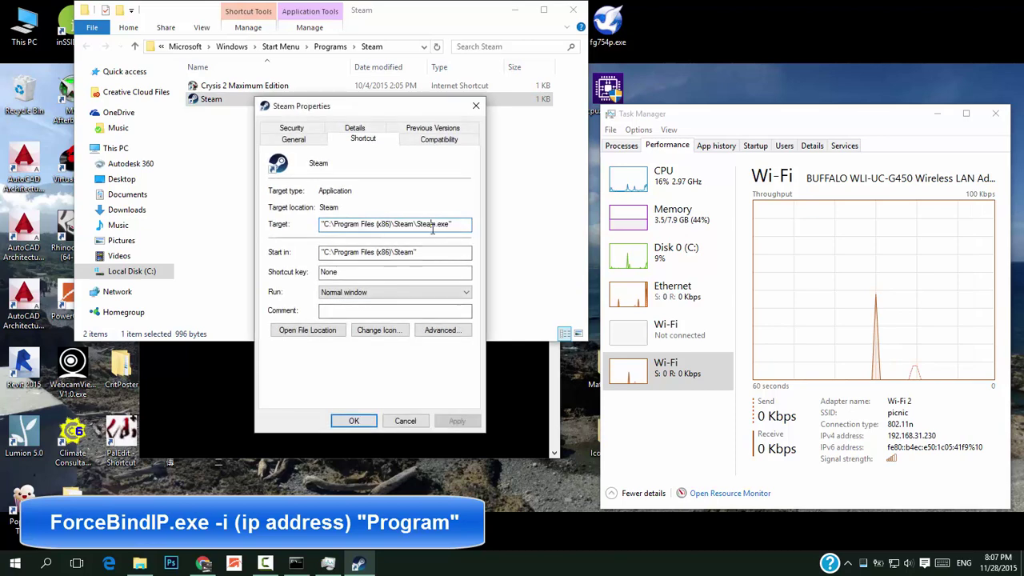
{"action": "left_click_drag", "start_coordinate": [461, 224], "coordinate": [319, 225]}
{"action": "key", "text": "ctrl+c"}
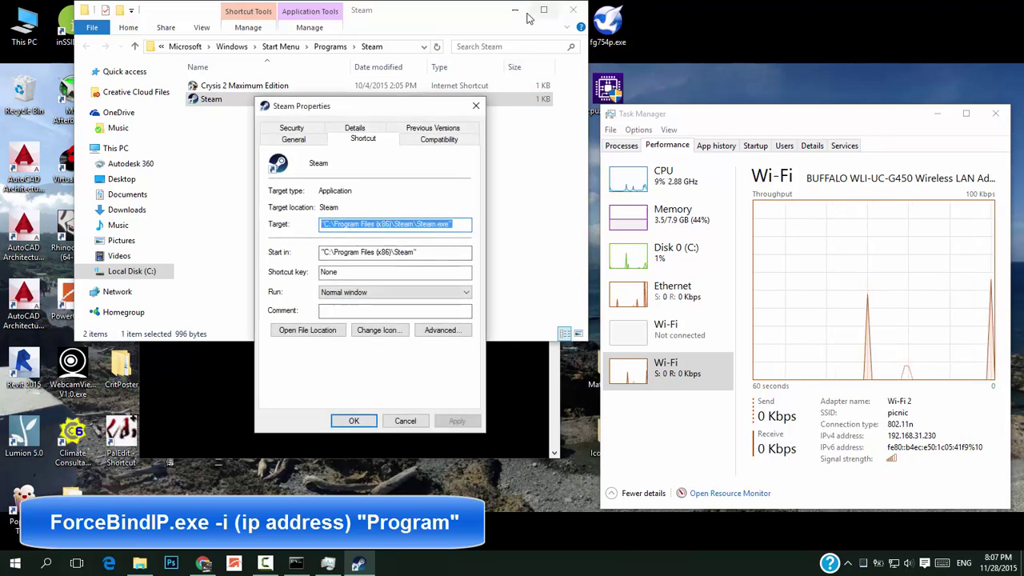
{"action": "key", "text": "Escape"}
{"action": "left_click", "coordinate": [572, 10]}
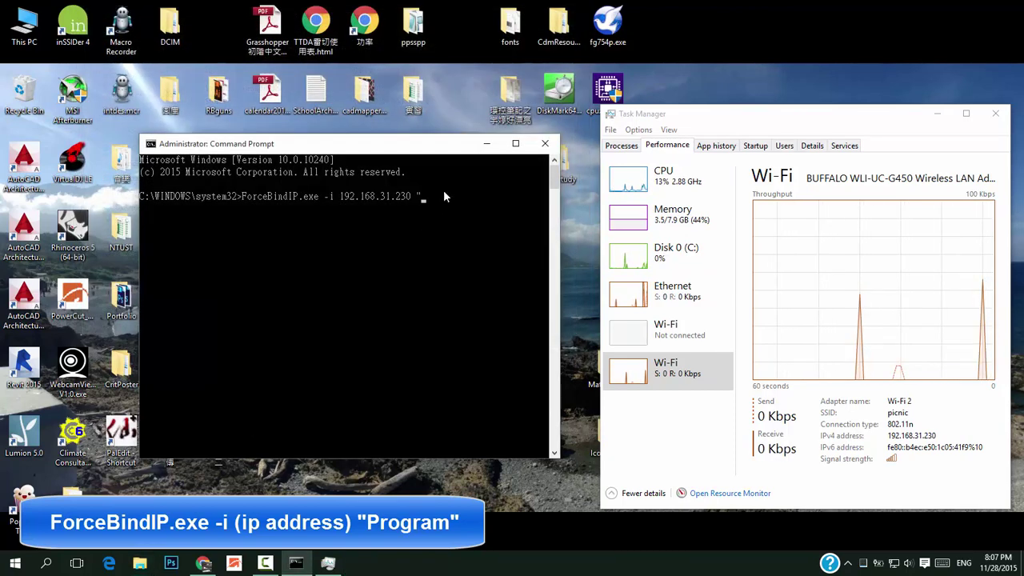
- Complete the command with "C:\Program Files (x86)\Steam\Steam.exe", run it, and minimize the Command Prompt and Task Manager windows
{"action": "key", "text": "ctrl+v"}
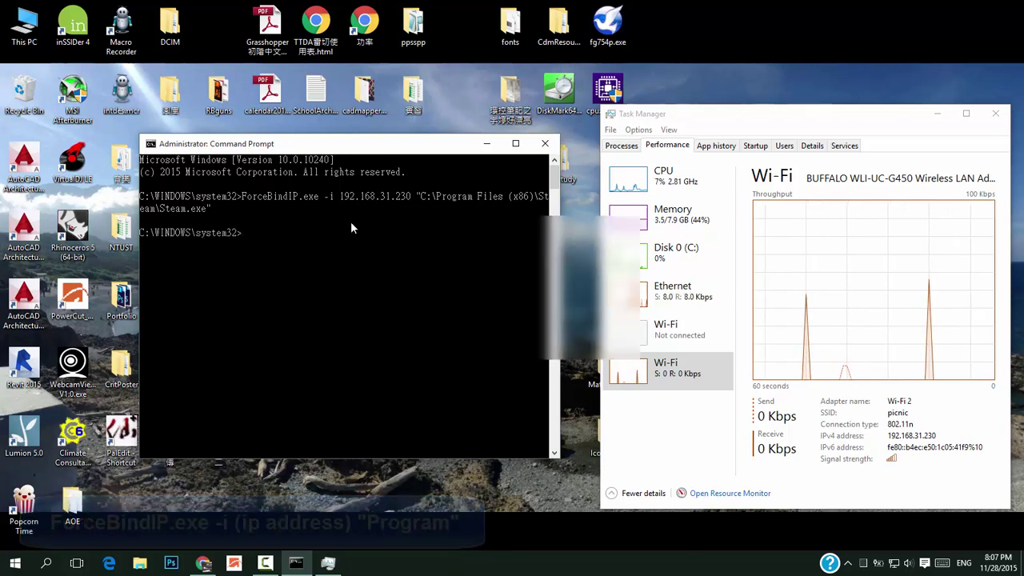
{"action": "key", "text": "Return"}
{"action": "left_click", "coordinate": [495, 148]}
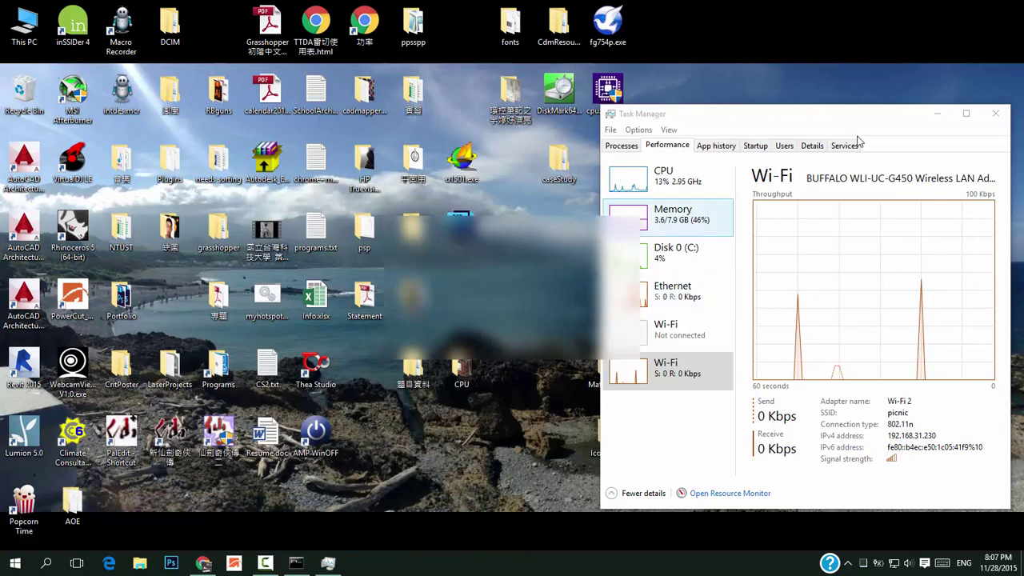
{"action": "left_click", "coordinate": [937, 115]}
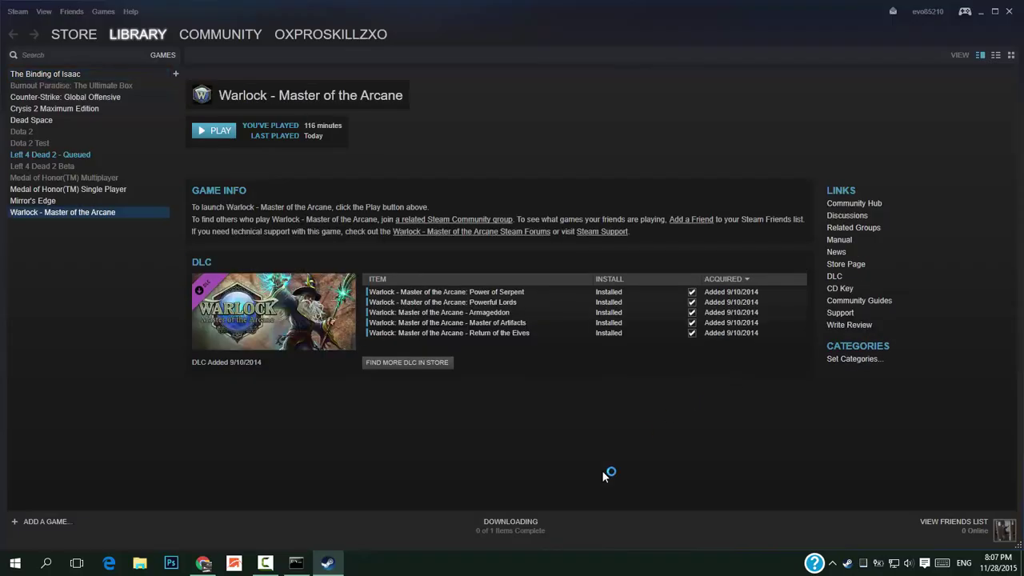
- Show Steam's downloads page and open Task Manager to examine the Wi-Fi traffic during the Left 4 Dead 2 download
{"action": "left_click", "coordinate": [518, 533]}
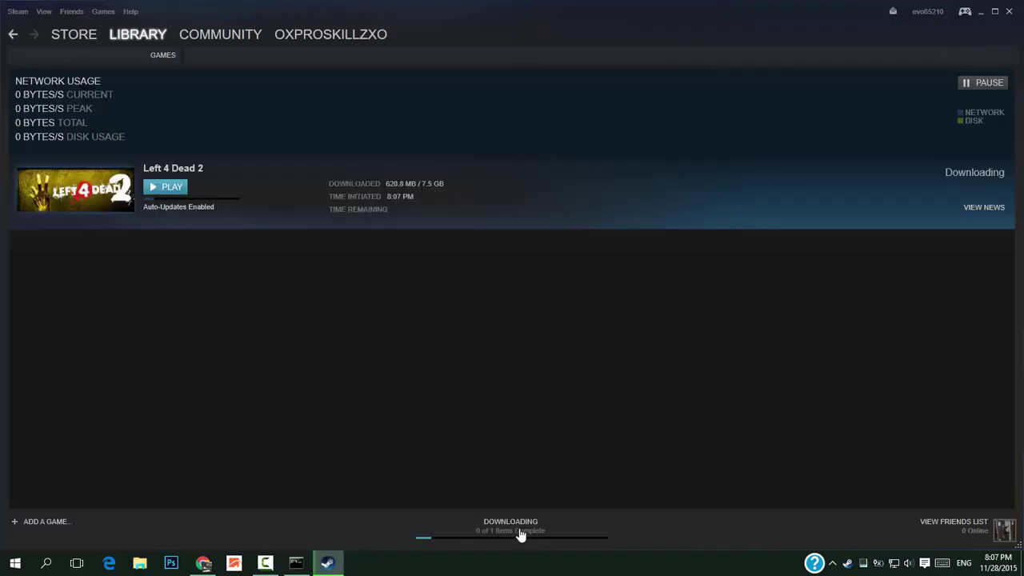
{"action": "right_click", "coordinate": [503, 561]}
{"action": "left_click", "coordinate": [559, 511]}
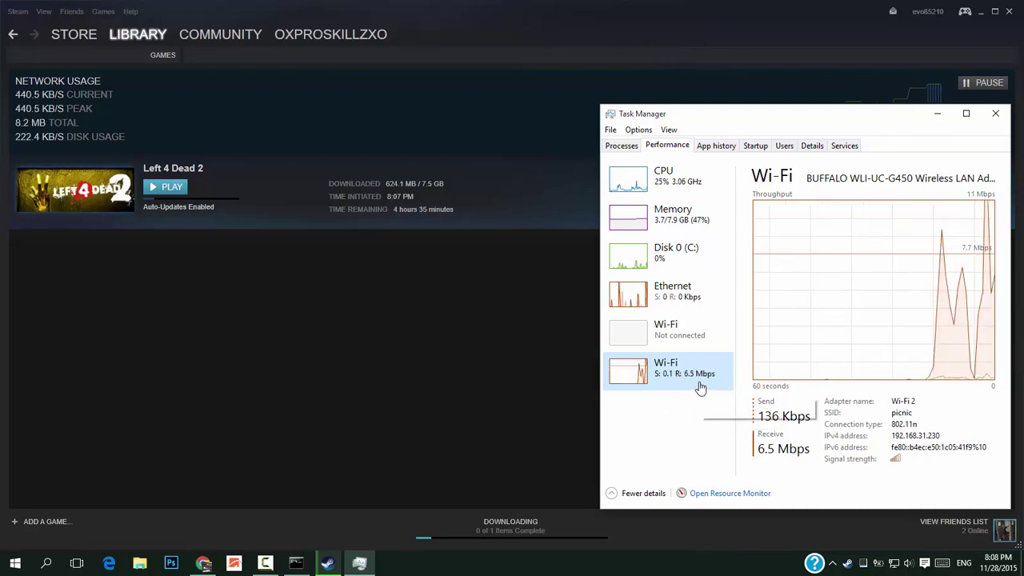
- Switch to Chrome, play the YouTube video on fixing Autodesk startup problems, and examine the Ethernet traffic in Task Manager
{"action": "left_click", "coordinate": [205, 563]}
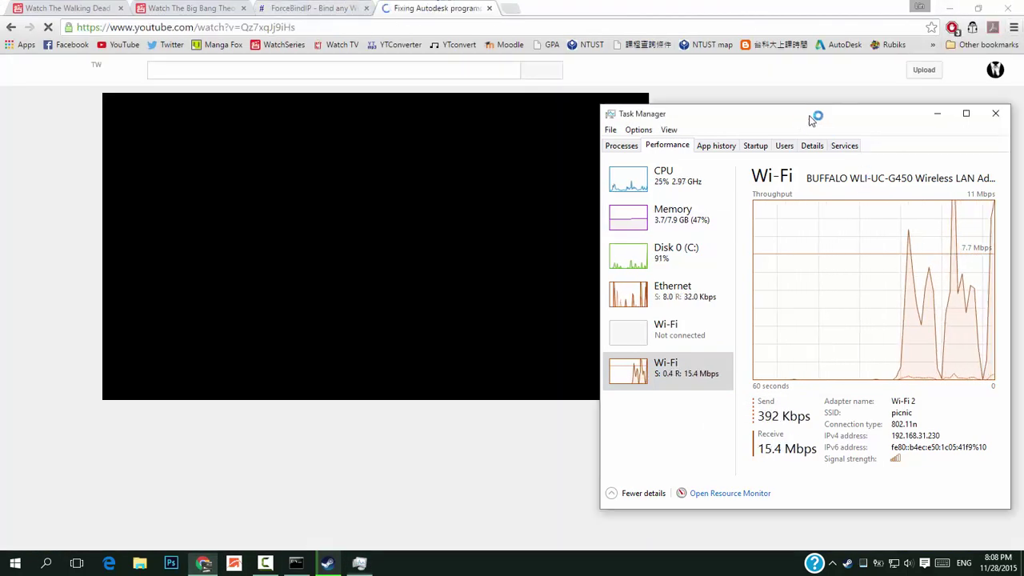
{"action": "left_click_drag", "start_coordinate": [811, 120], "coordinate": [915, 103]}
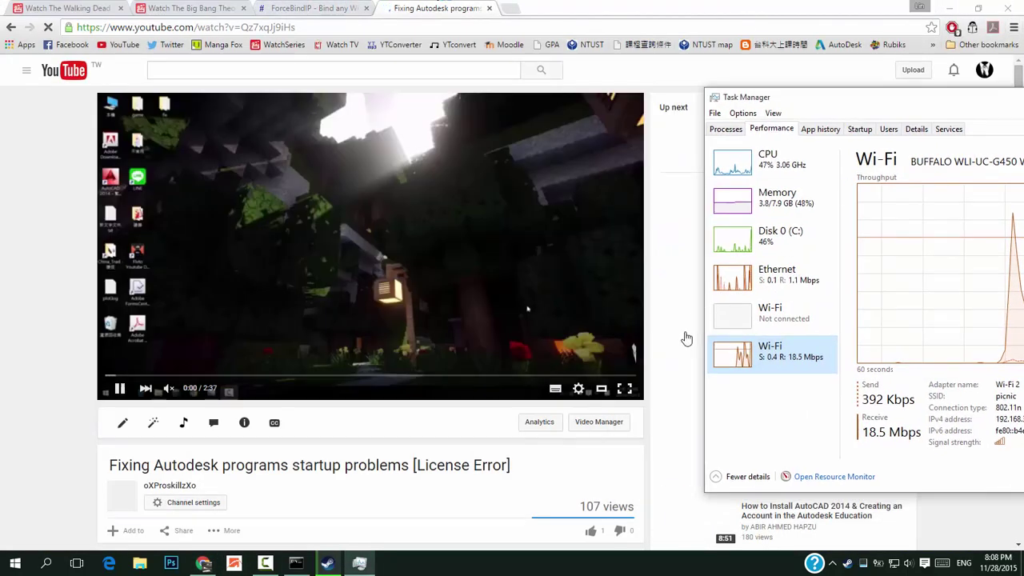
{"action": "left_click", "coordinate": [795, 280]}
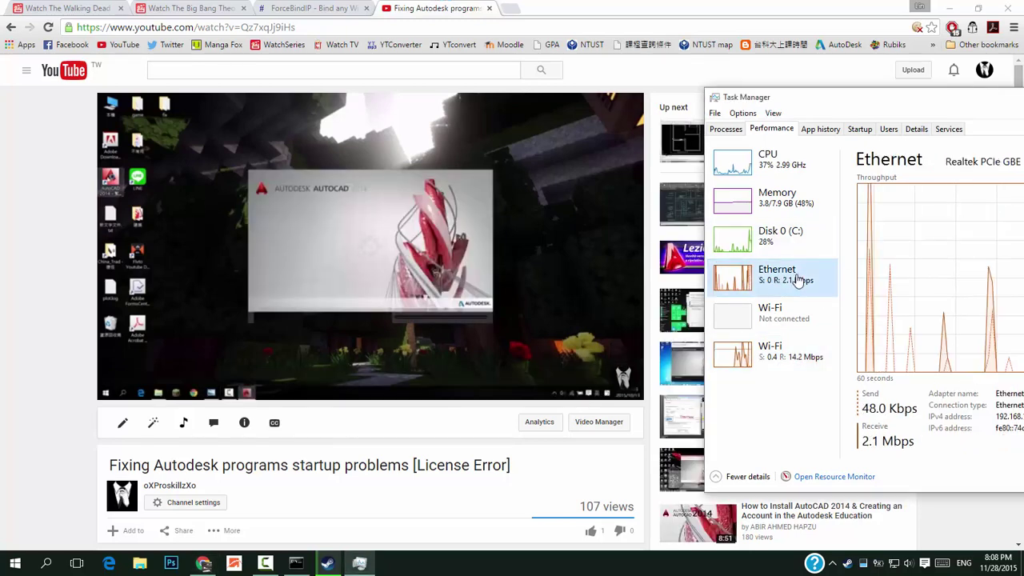
{"action": "left_click_drag", "start_coordinate": [868, 101], "coordinate": [733, 107]}
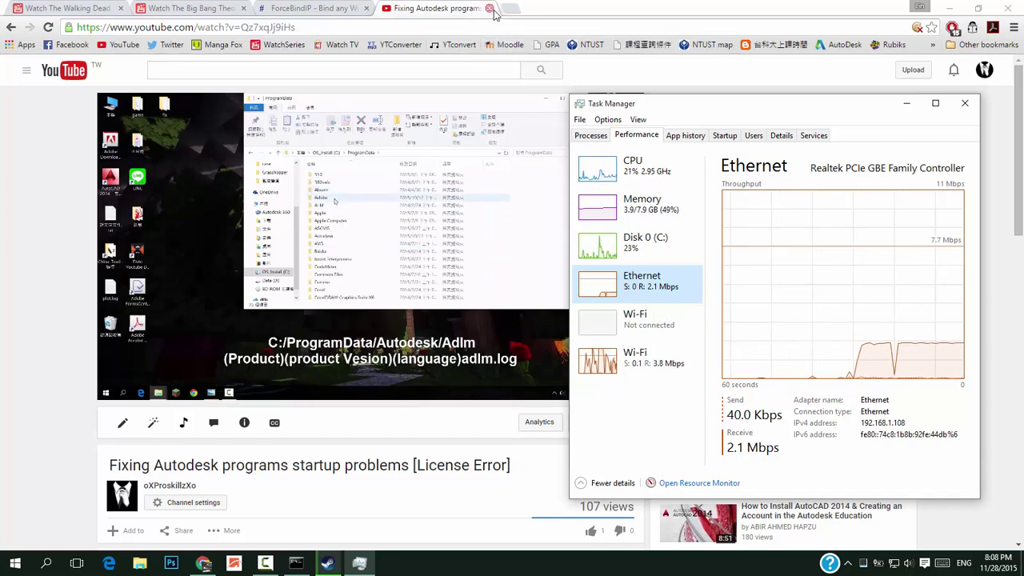
- Close the YouTube video tab to return to the ForceBindIP page, and bring up the screen recorder window
{"action": "left_click", "coordinate": [489, 8]}
{"action": "scroll", "coordinate": [445, 300], "scroll_direction": "down", "scroll_amount": 1}
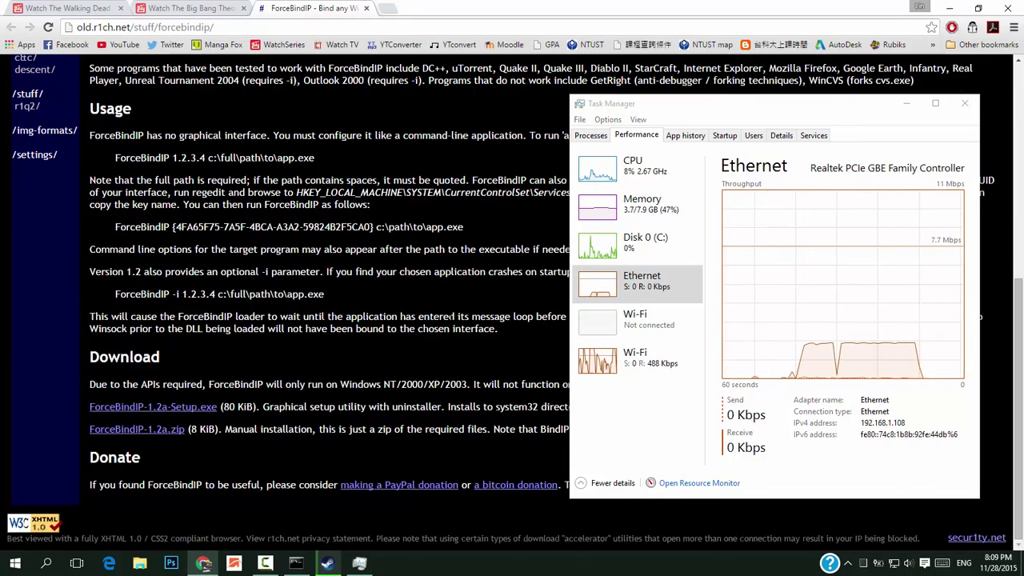
{"action": "left_click", "coordinate": [265, 563]}
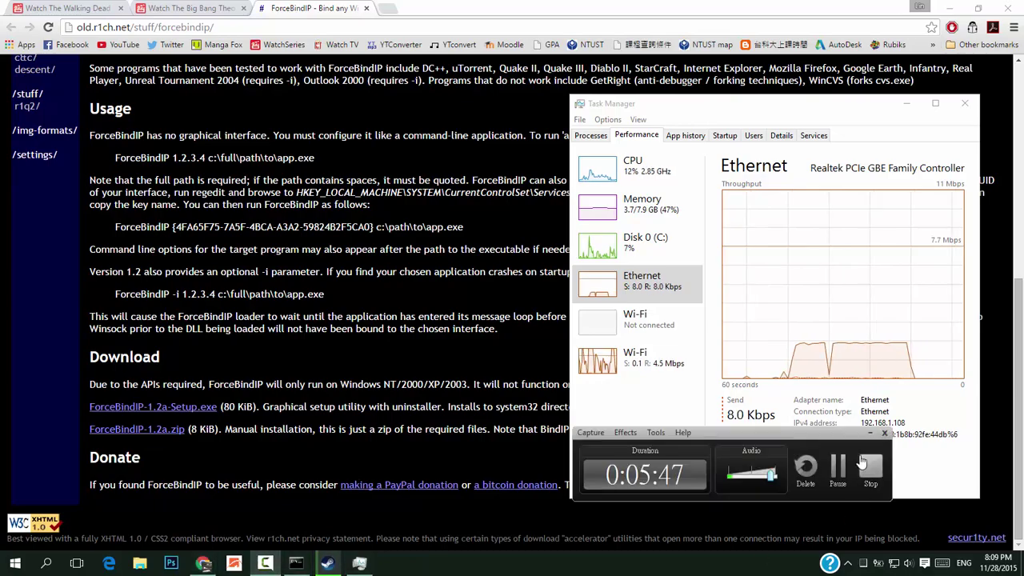